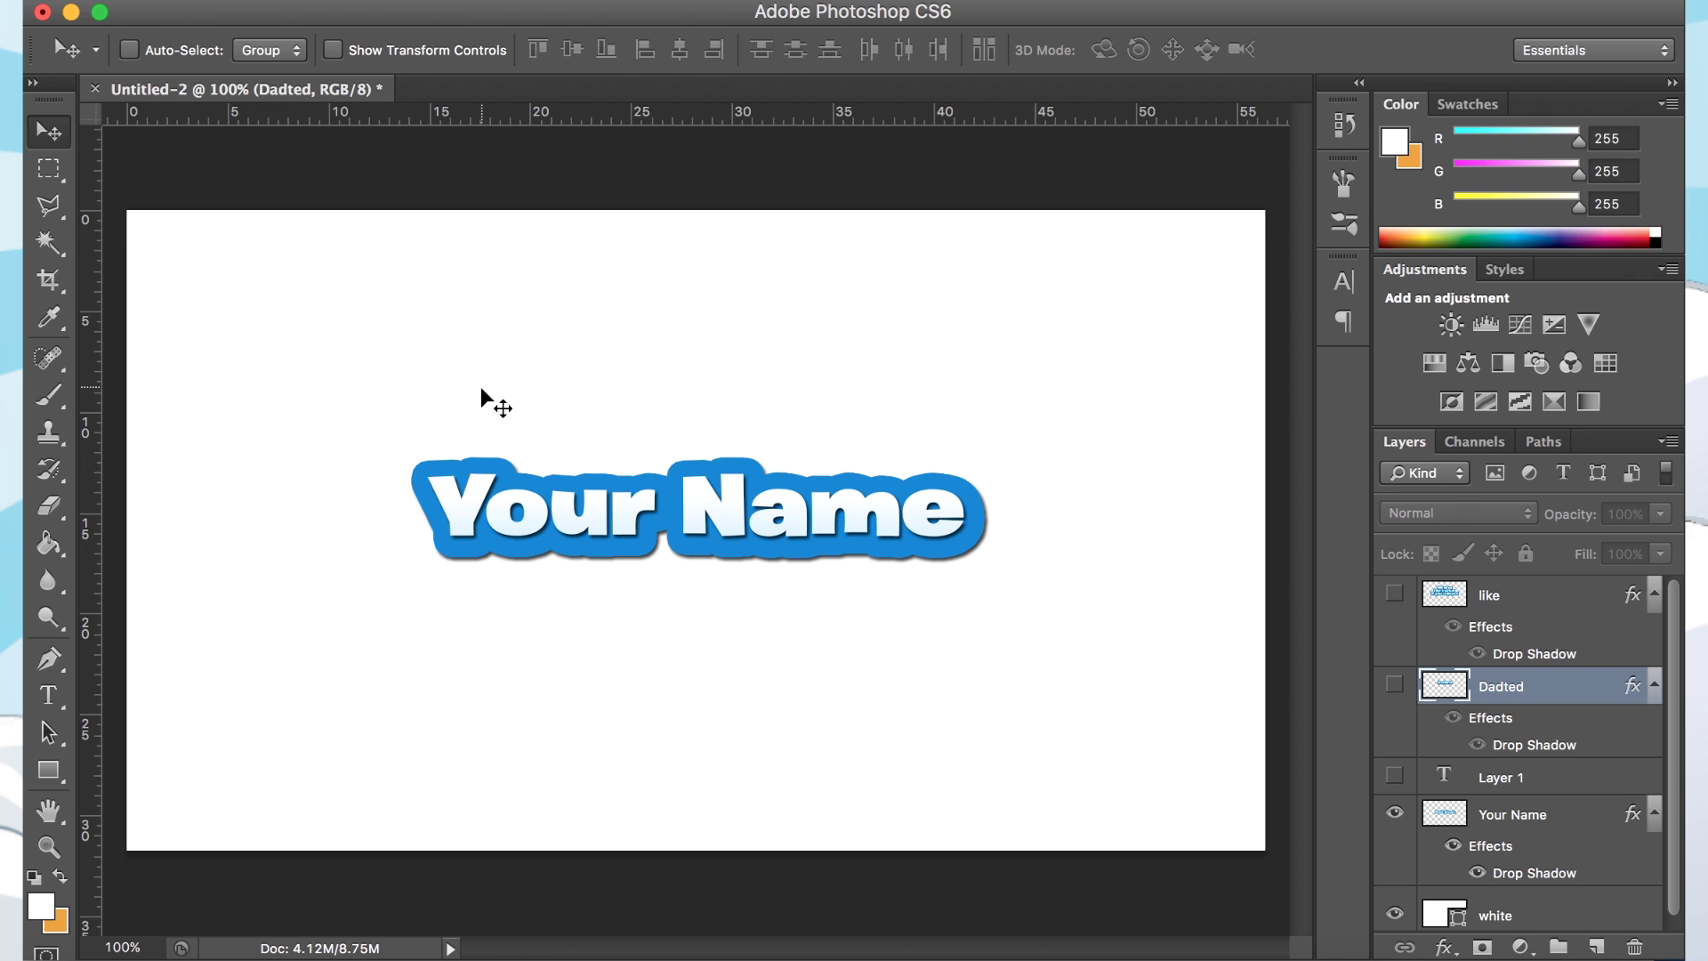
- Create an empty Burbank Big Wide 120 pt type layer, Layer 2, on the canvas
key("t")
left_click(457, 343)
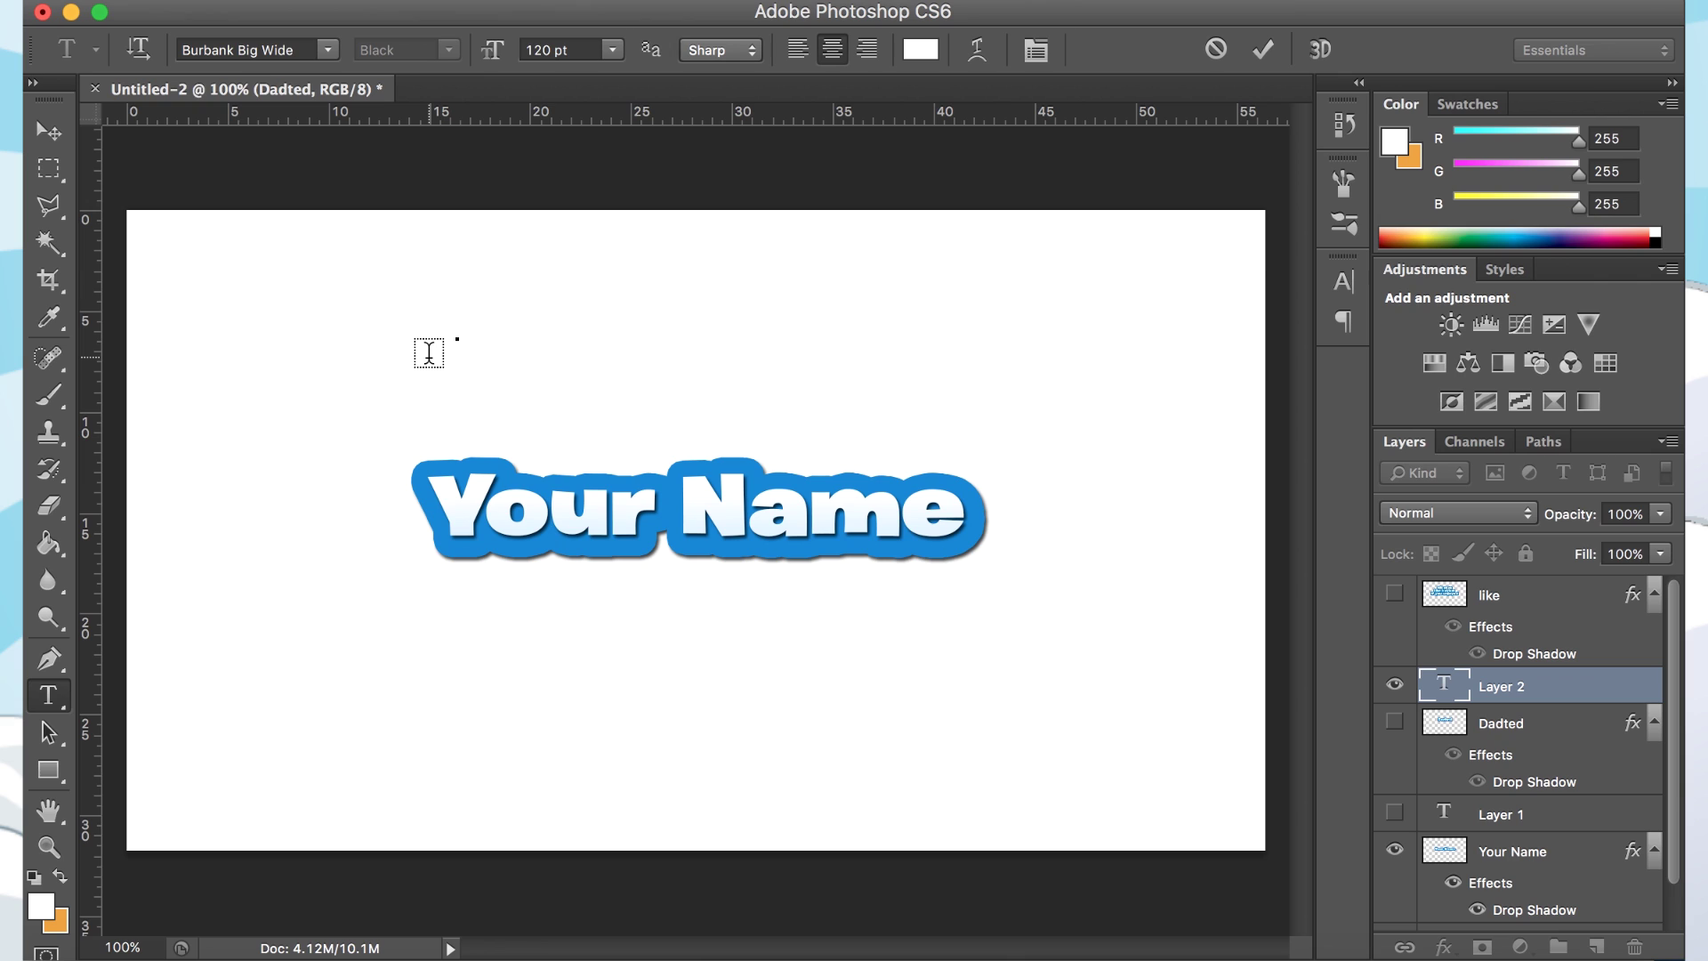
- Hide the Your Name and white layers
left_click(1393, 854)
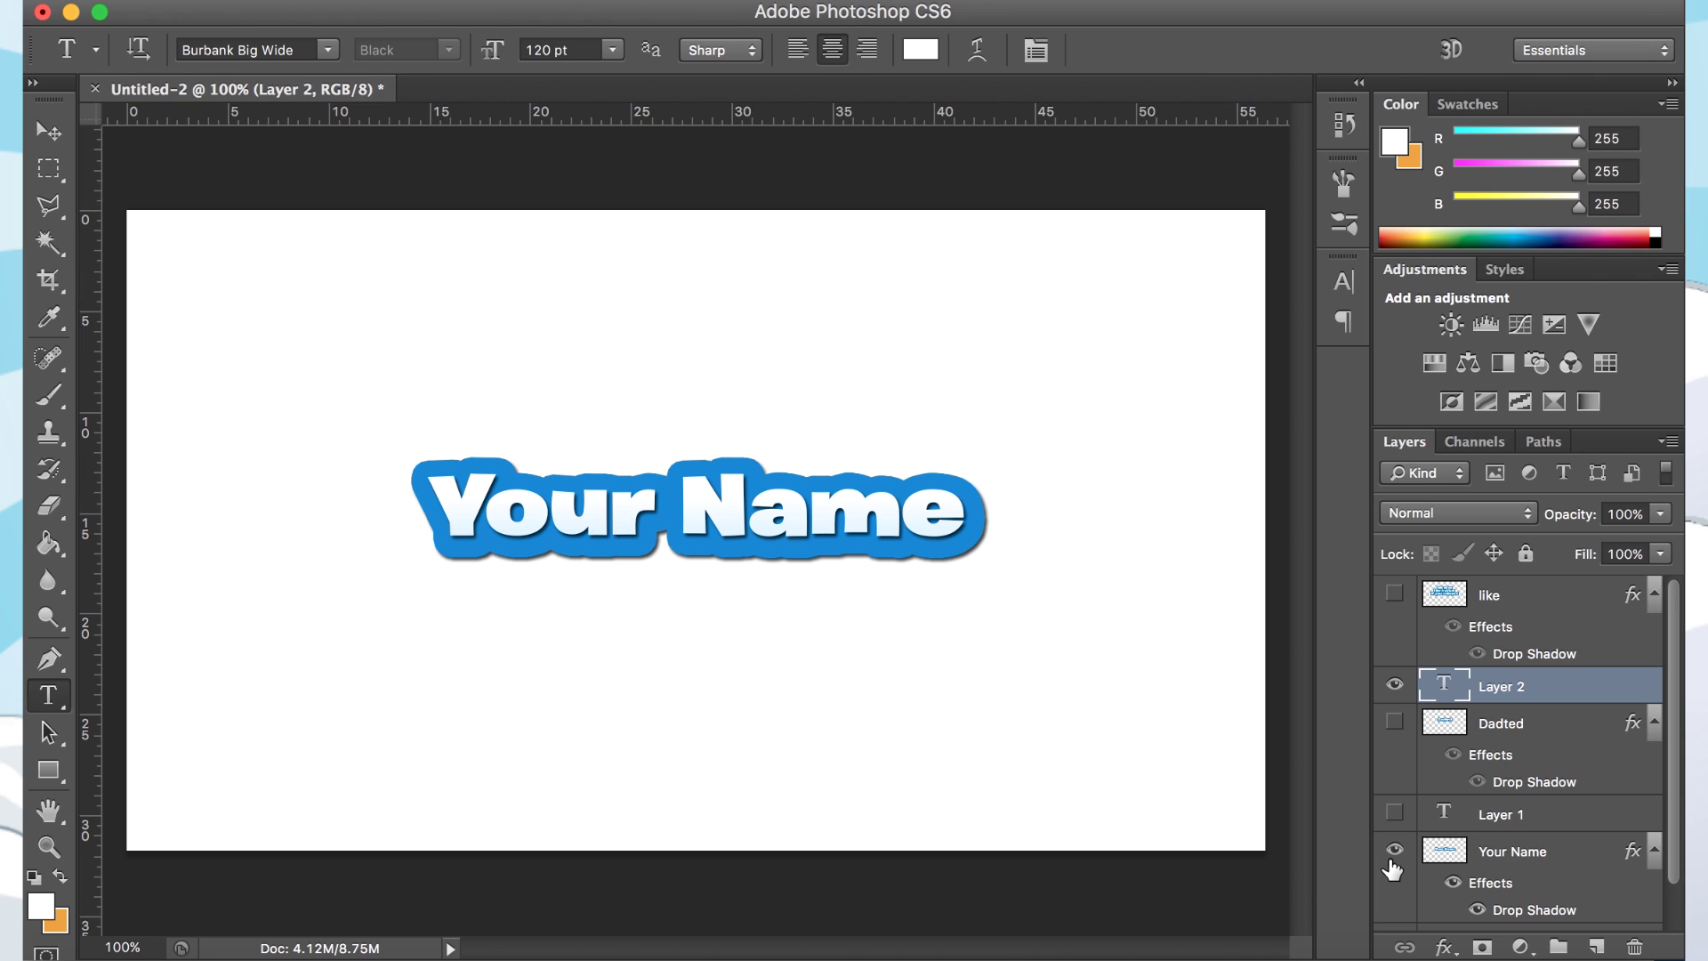
left_click(1393, 854)
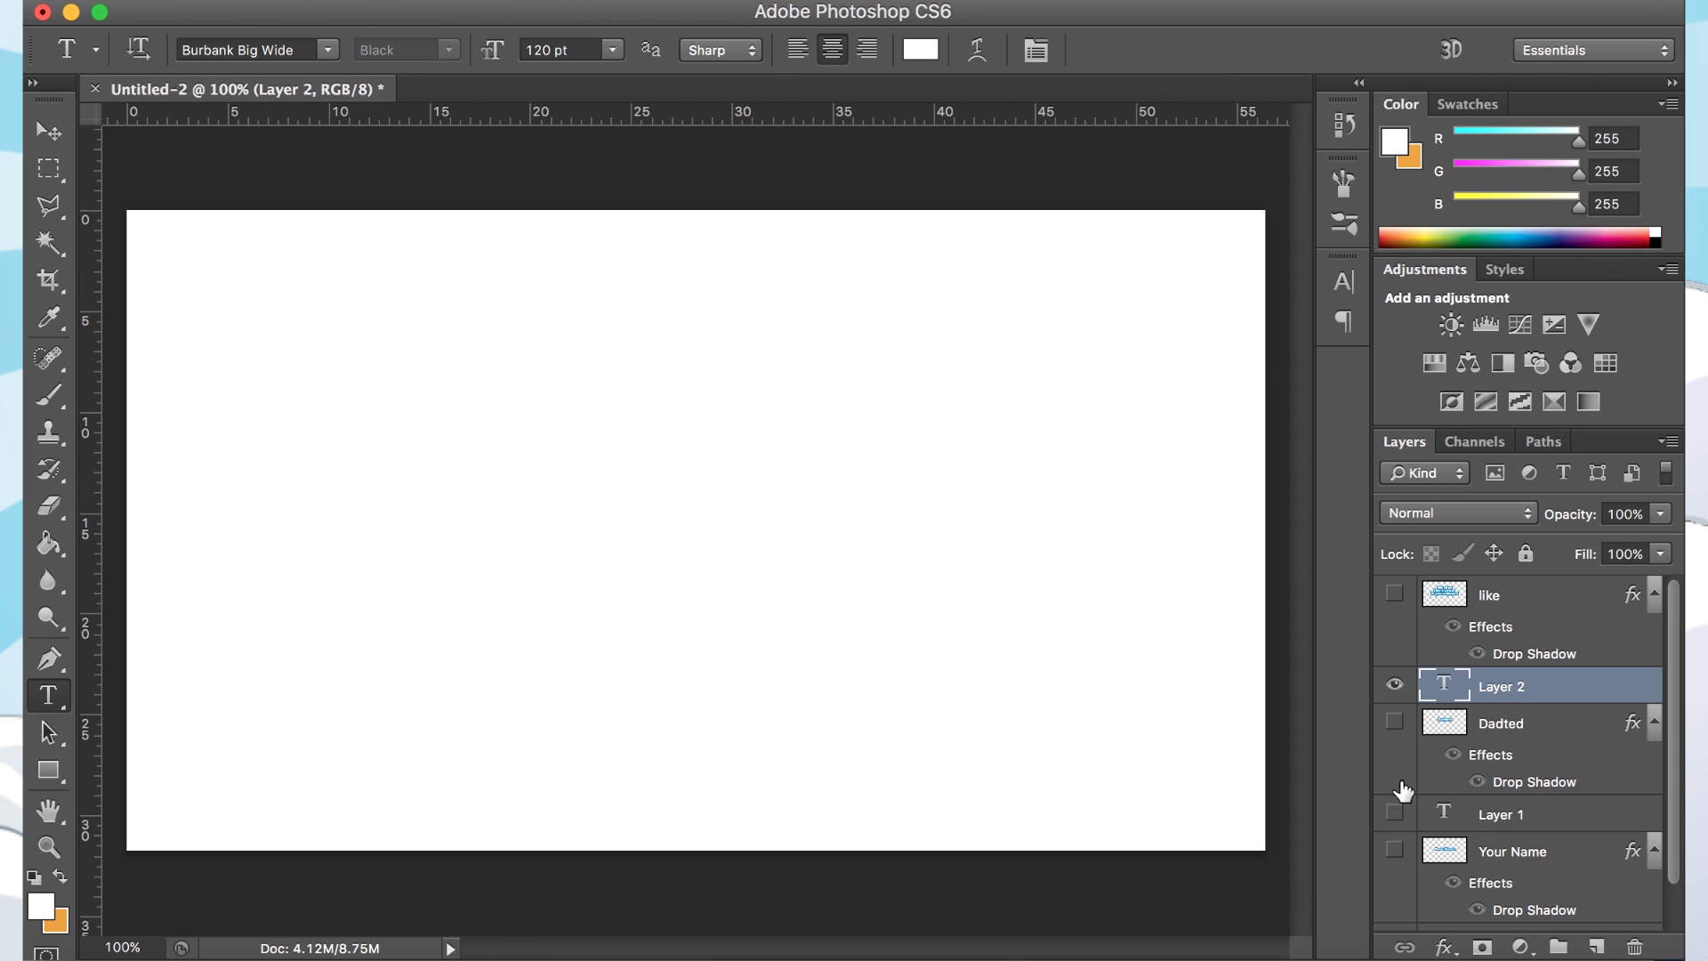
scroll(1399, 803, "down", 1)
left_click(1394, 901)
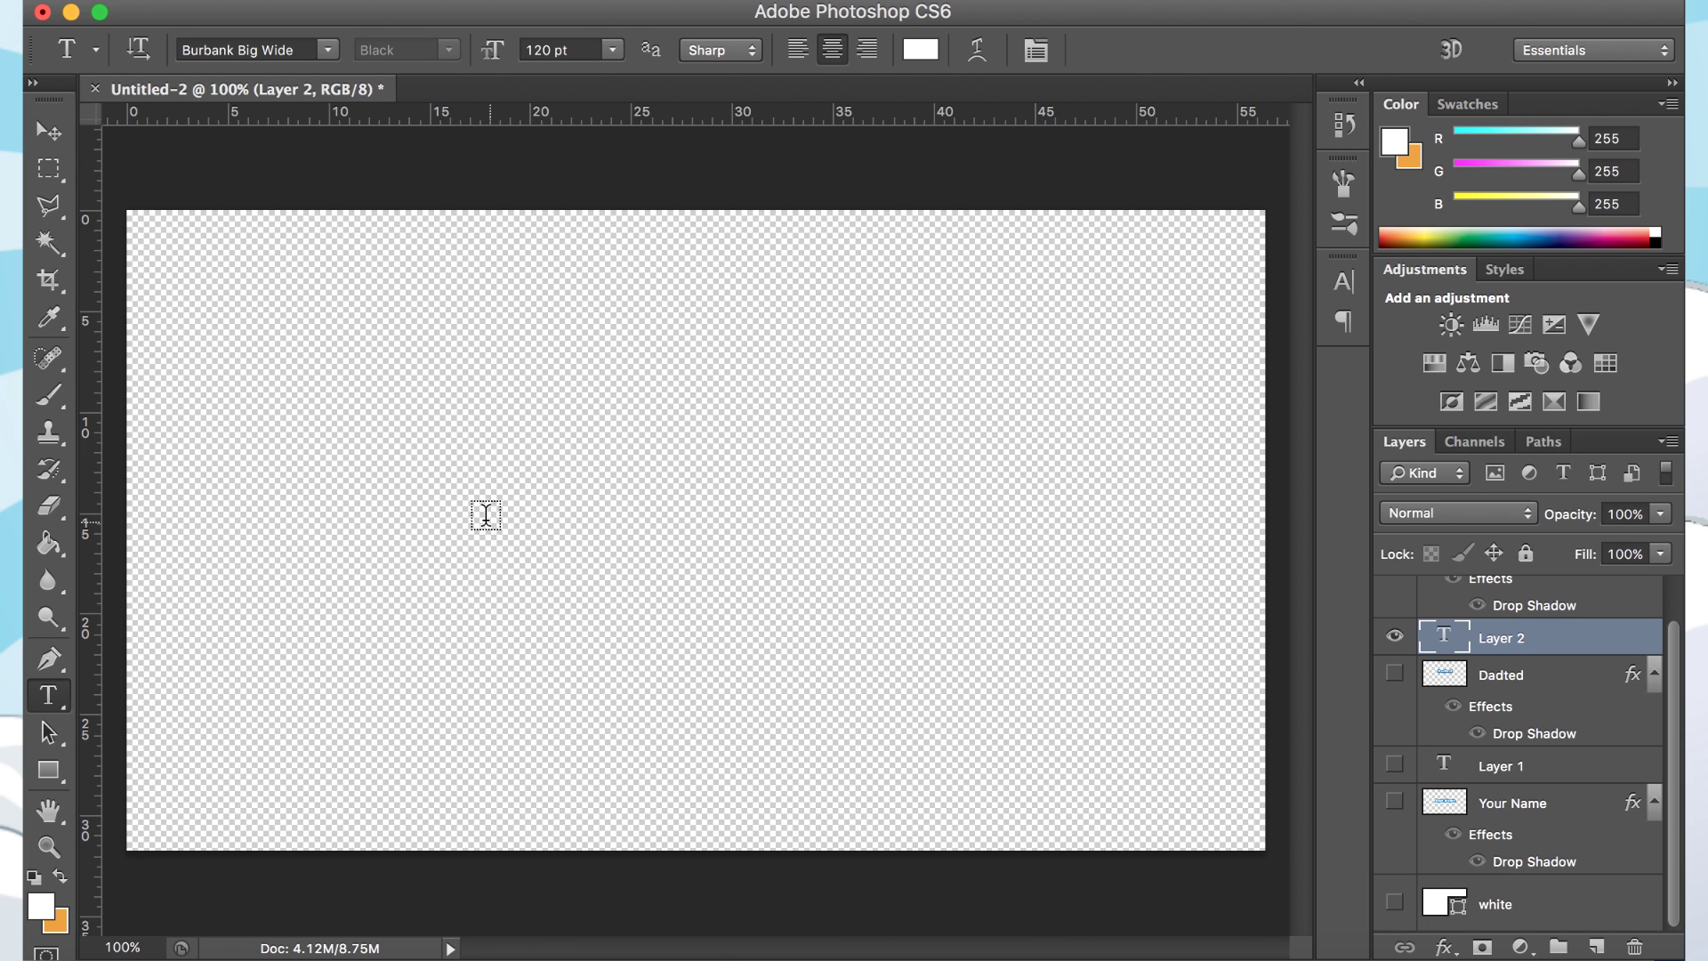
- Type white 'Dadted' text and move it toward the canvas centre
left_click(477, 511)
type("Dadted")
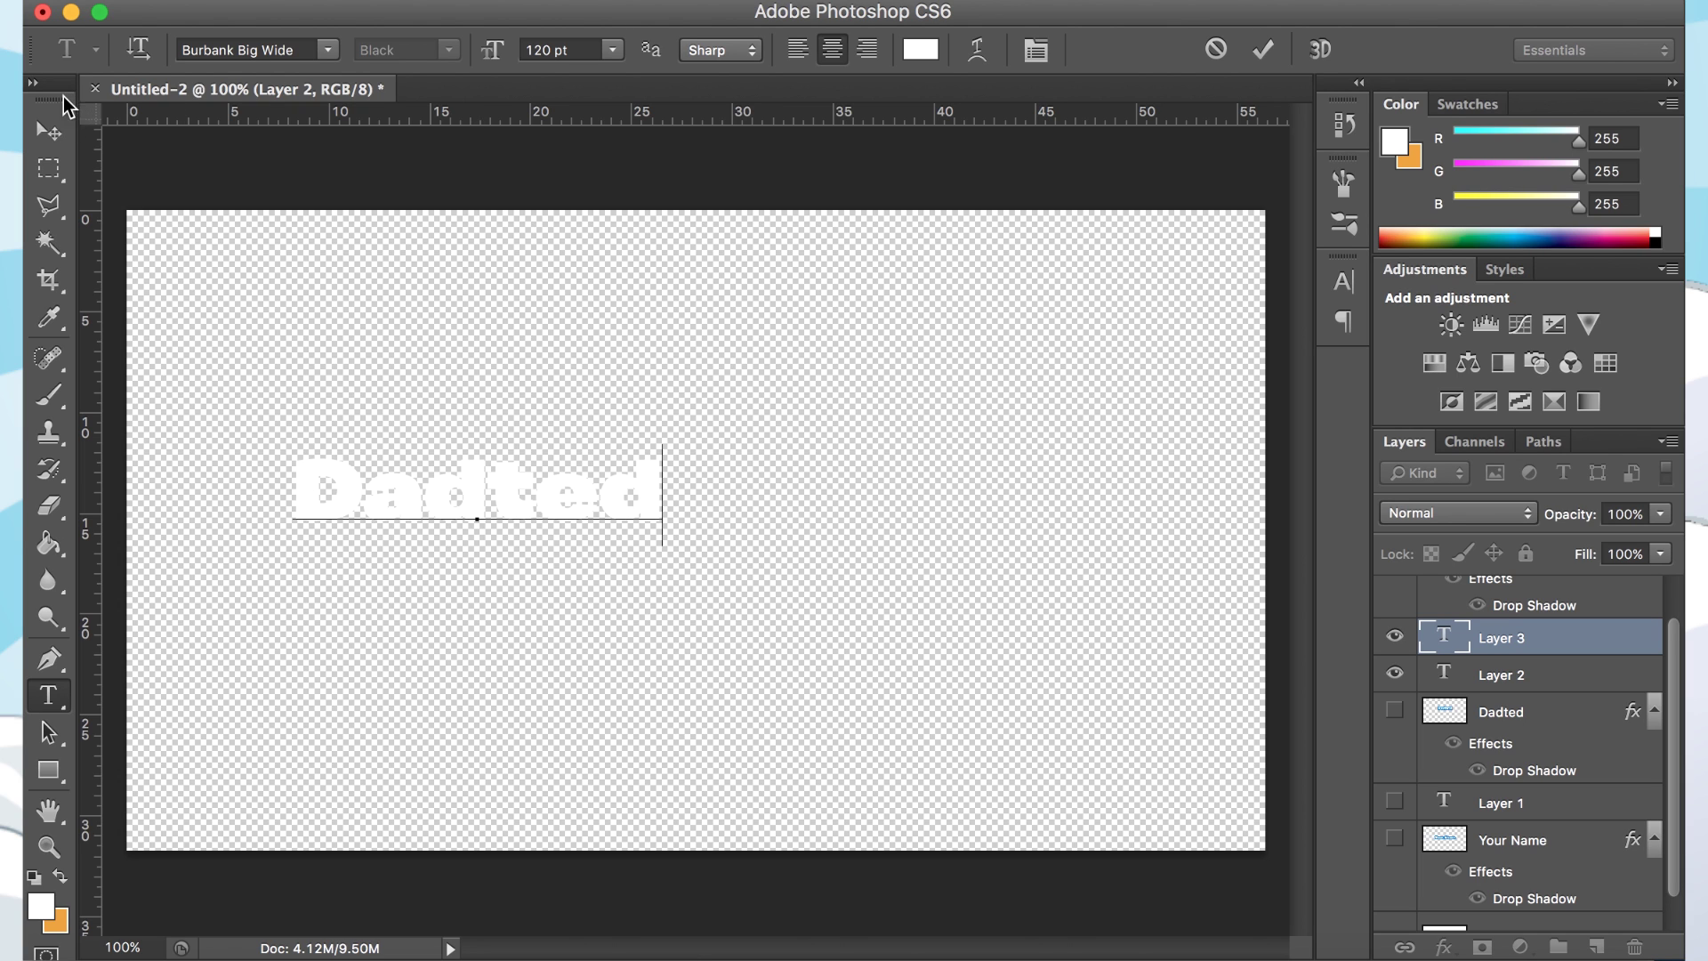
left_click(49, 130)
left_click_drag(471, 495, 669, 488)
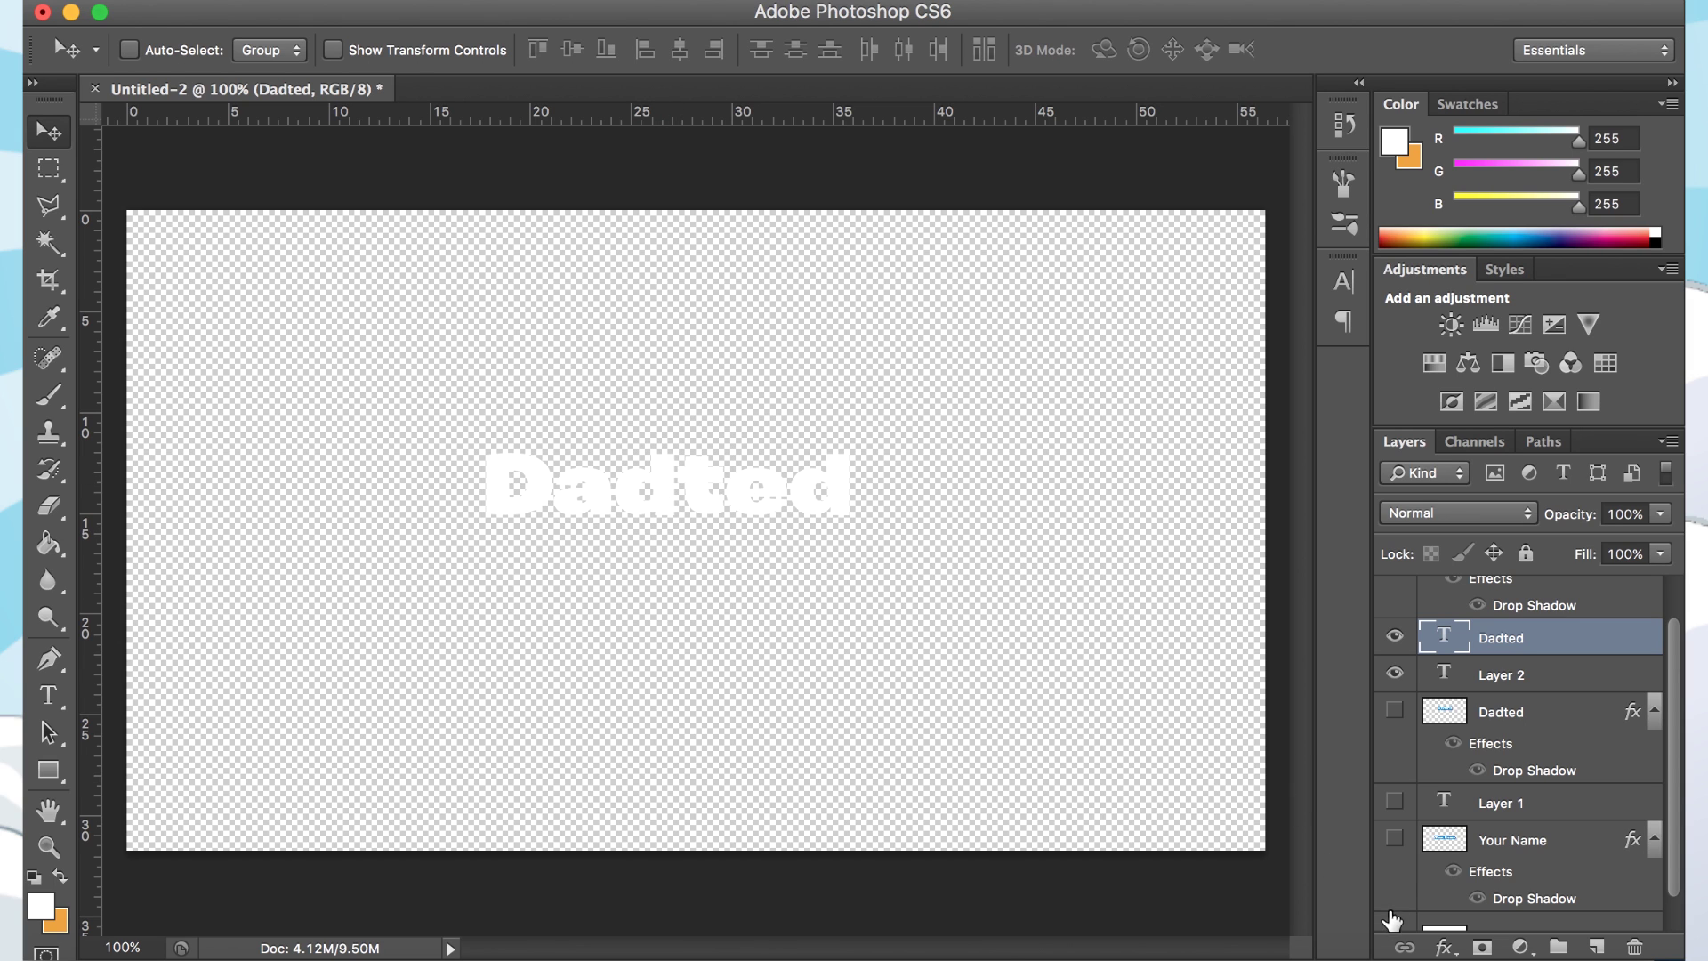
- Add a Gradient Overlay to Dadted and set its left stop to light blue c6ecff
left_click(1443, 946)
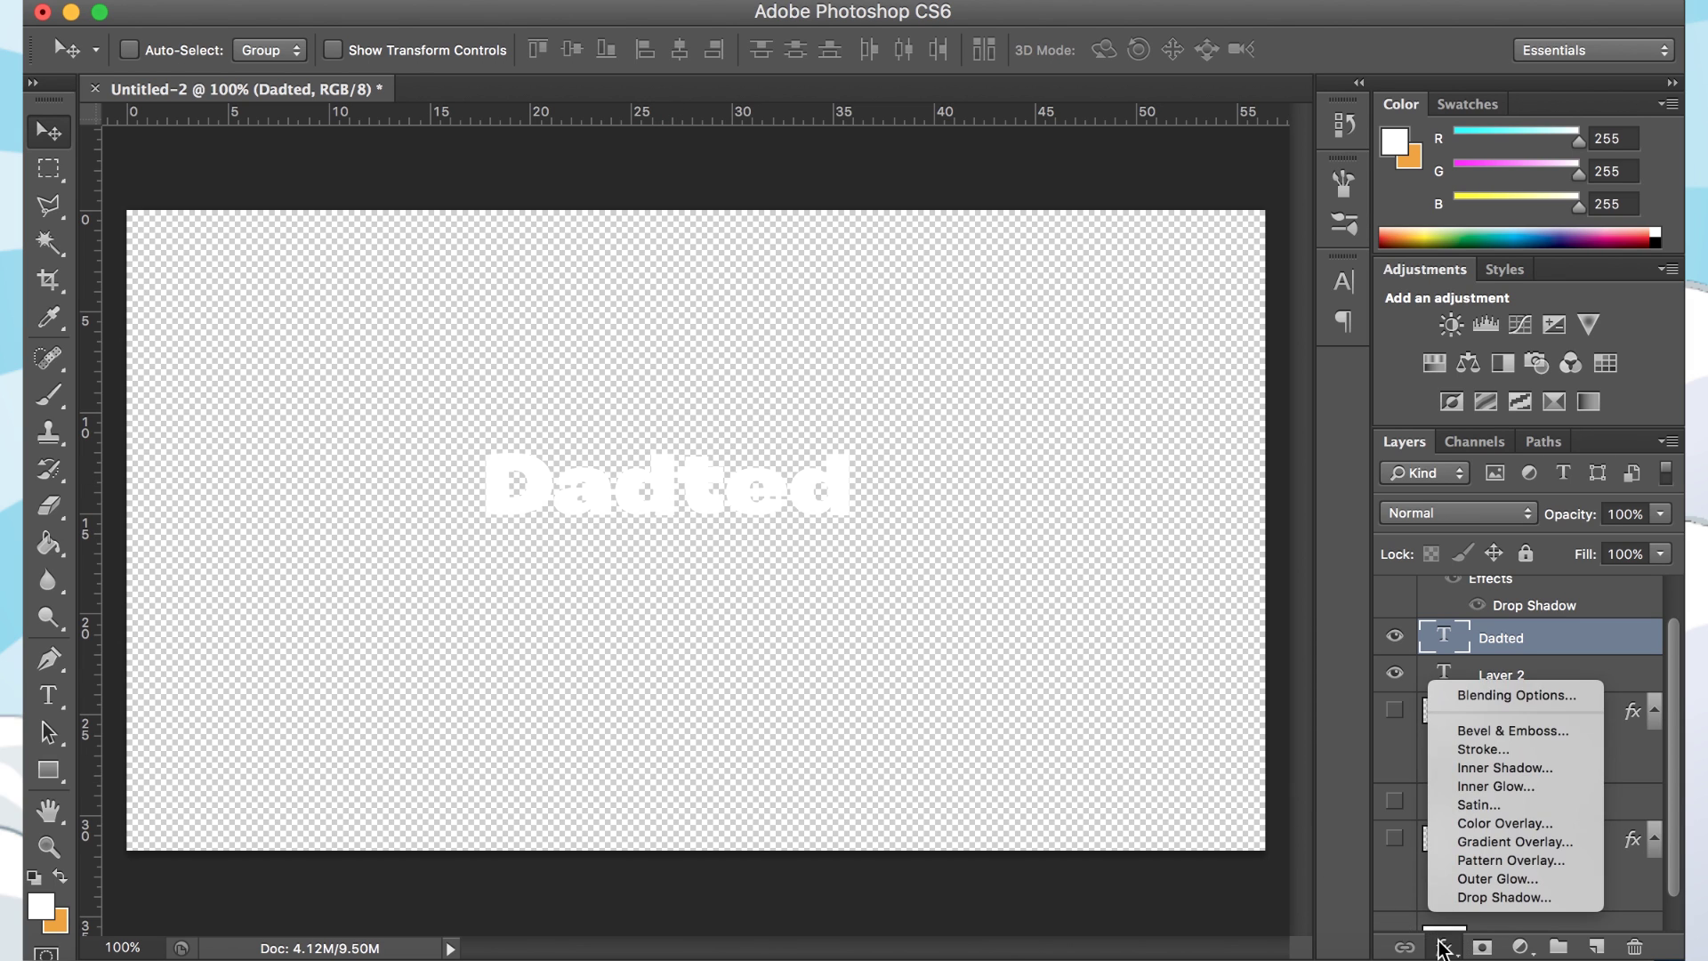
left_click(1520, 843)
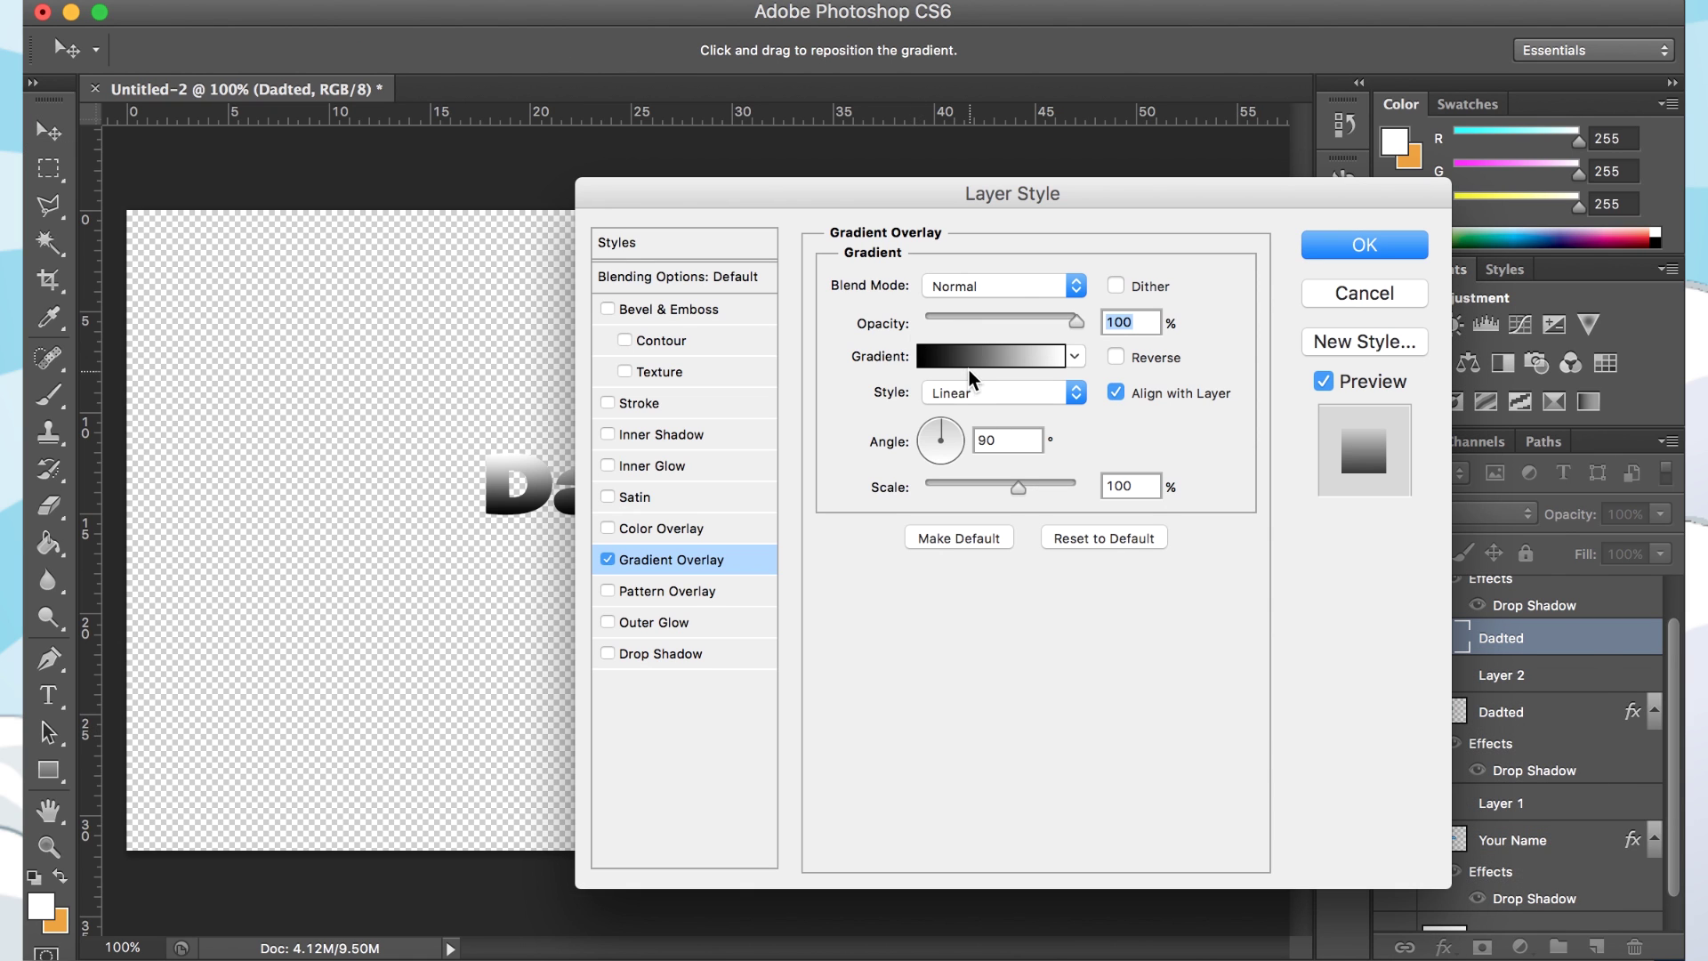
left_click(969, 364)
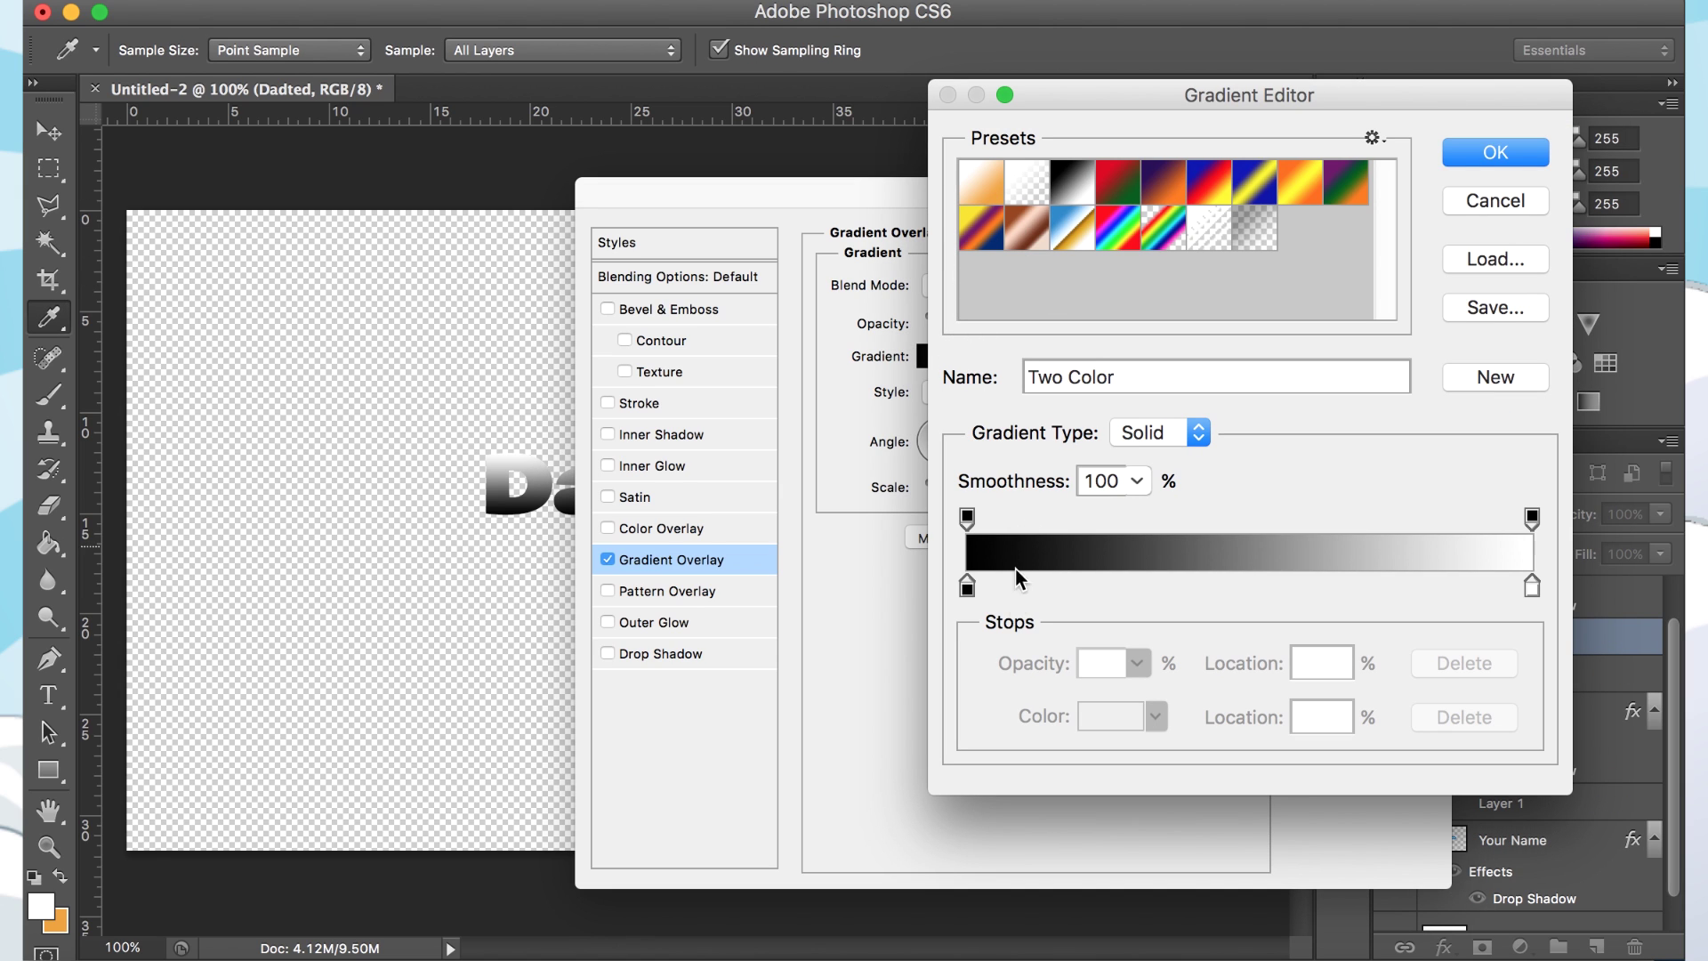
left_click(968, 592)
left_click(968, 594)
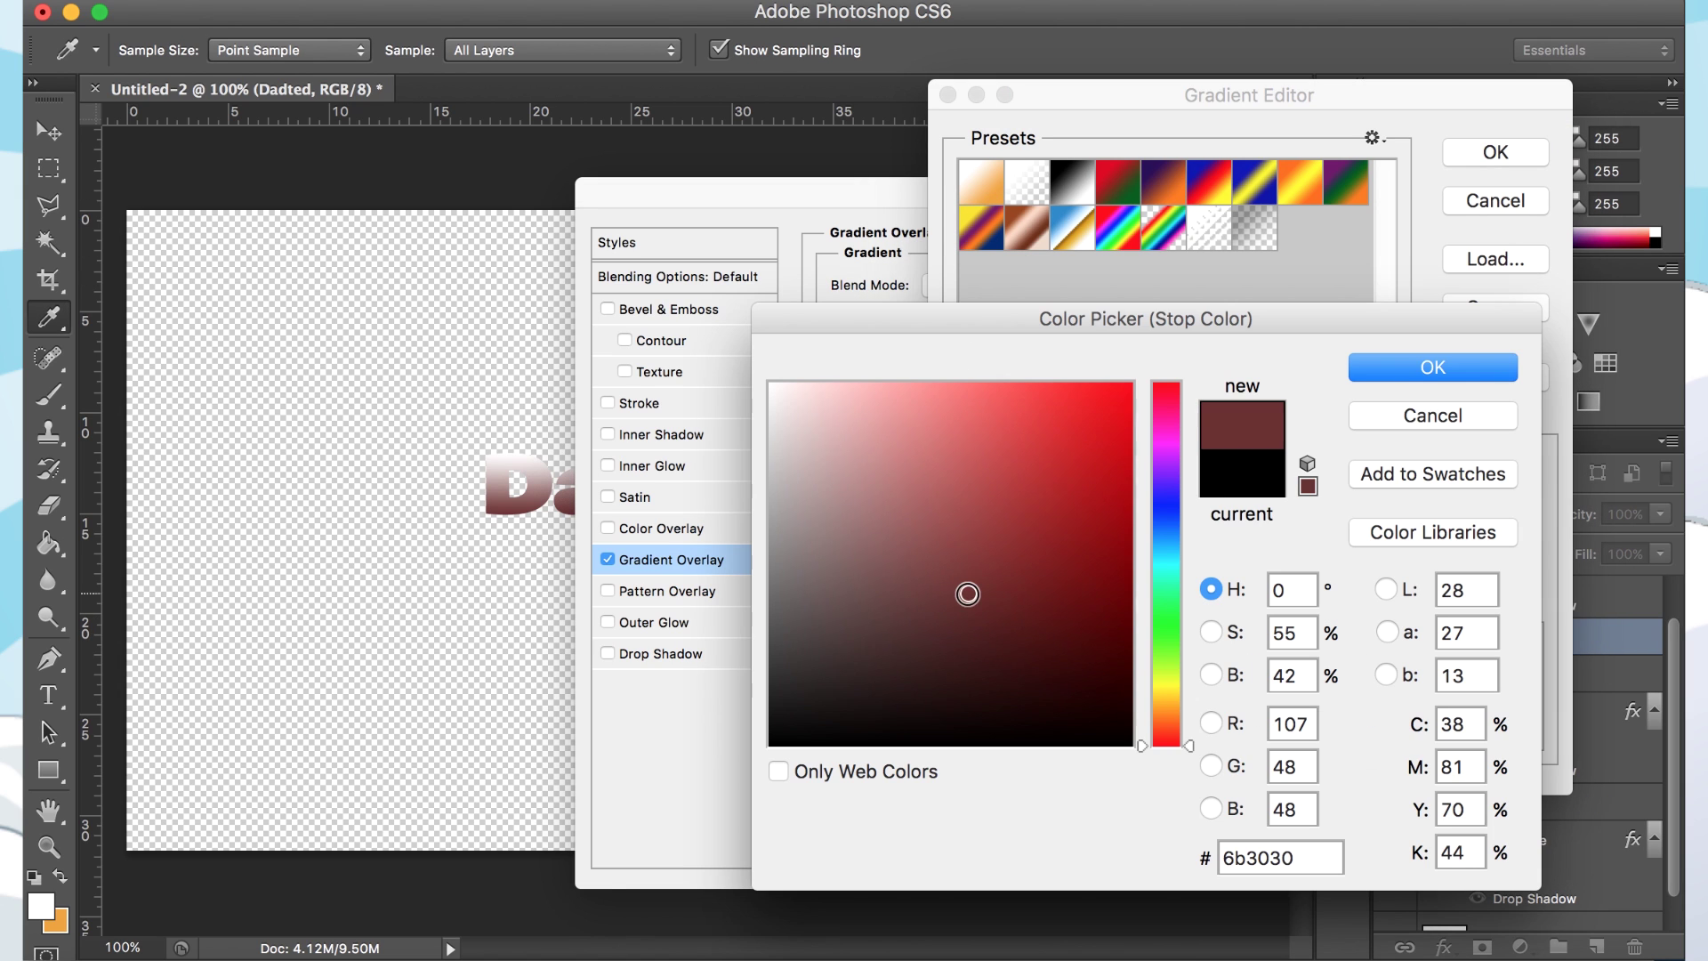
left_click(1163, 534)
mouse_move(1163, 532)
left_mouse_down()
mouse_move(1163, 505)
mouse_move(1161, 528)
left_mouse_up()
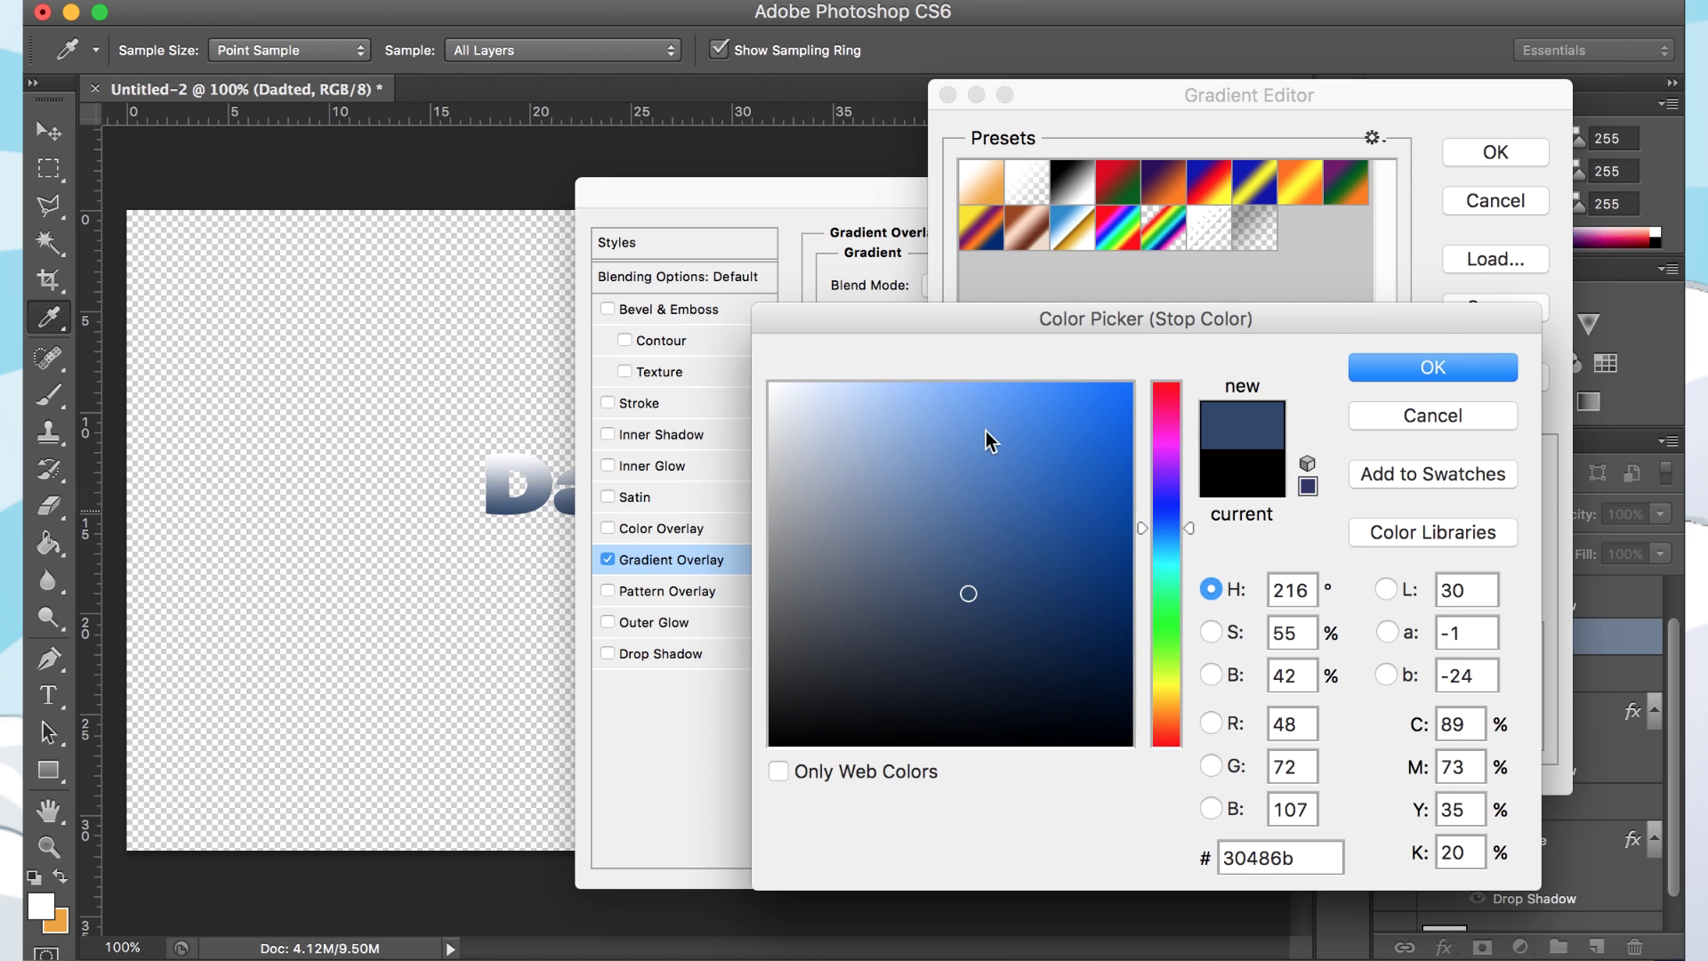
left_click(888, 392)
mouse_move(888, 392)
left_mouse_down()
mouse_move(885, 366)
mouse_move(862, 374)
mouse_move(873, 384)
left_mouse_up()
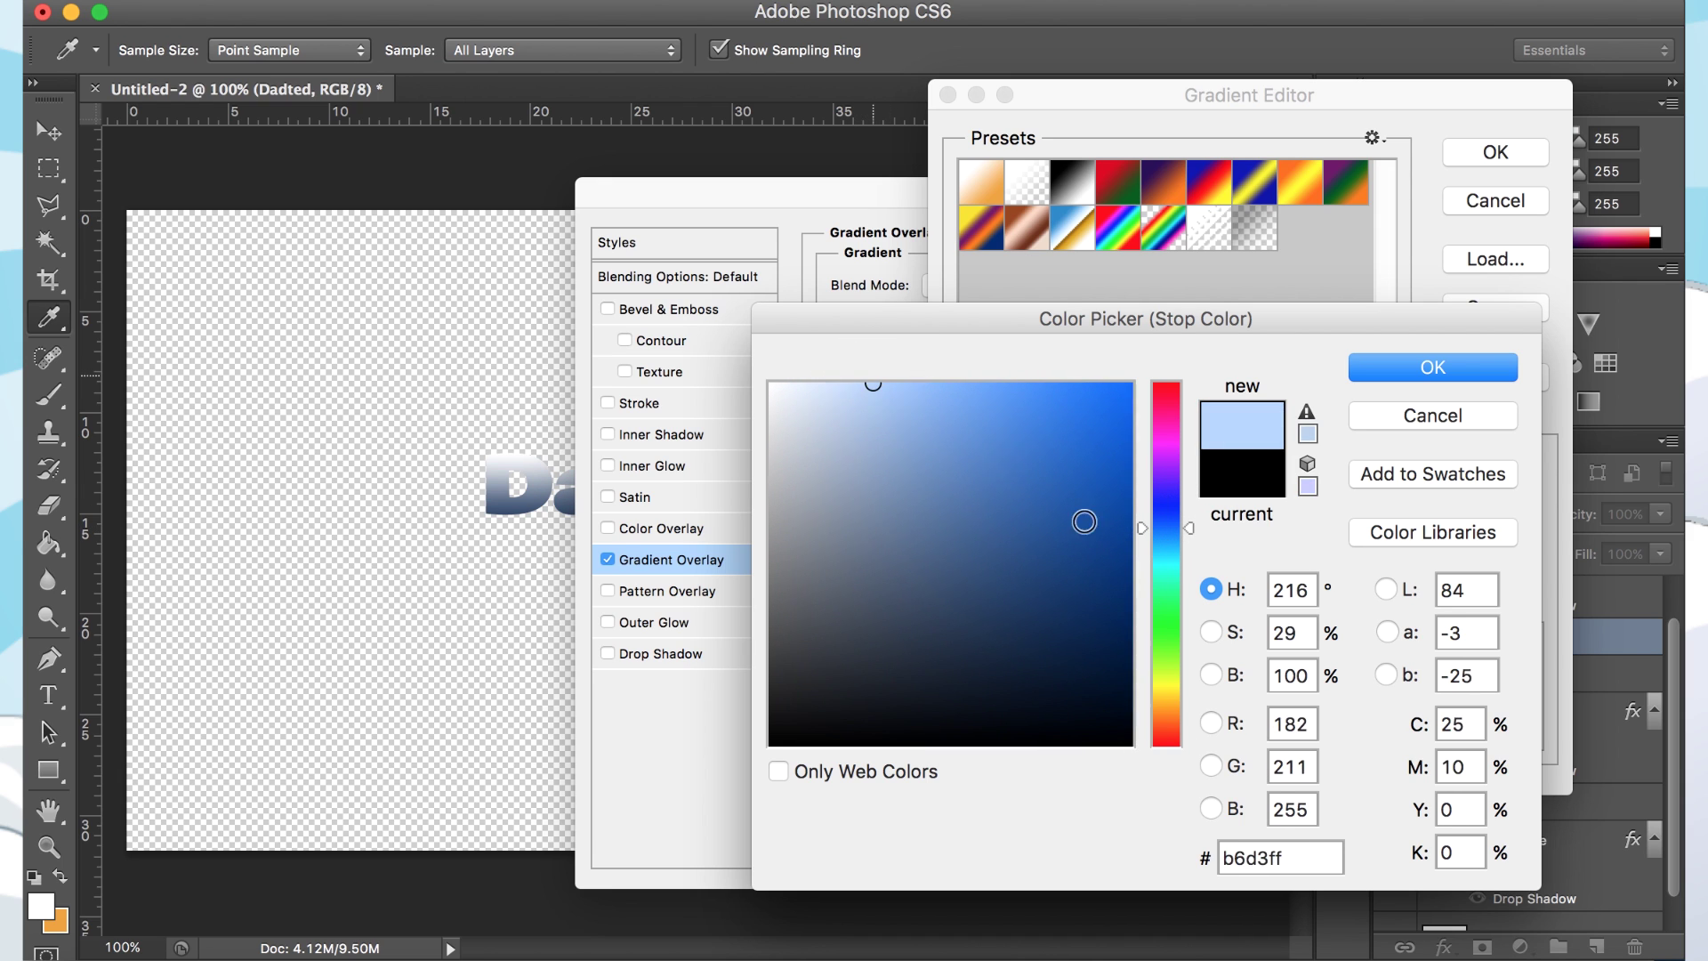
left_click_drag(1170, 529, 1170, 543)
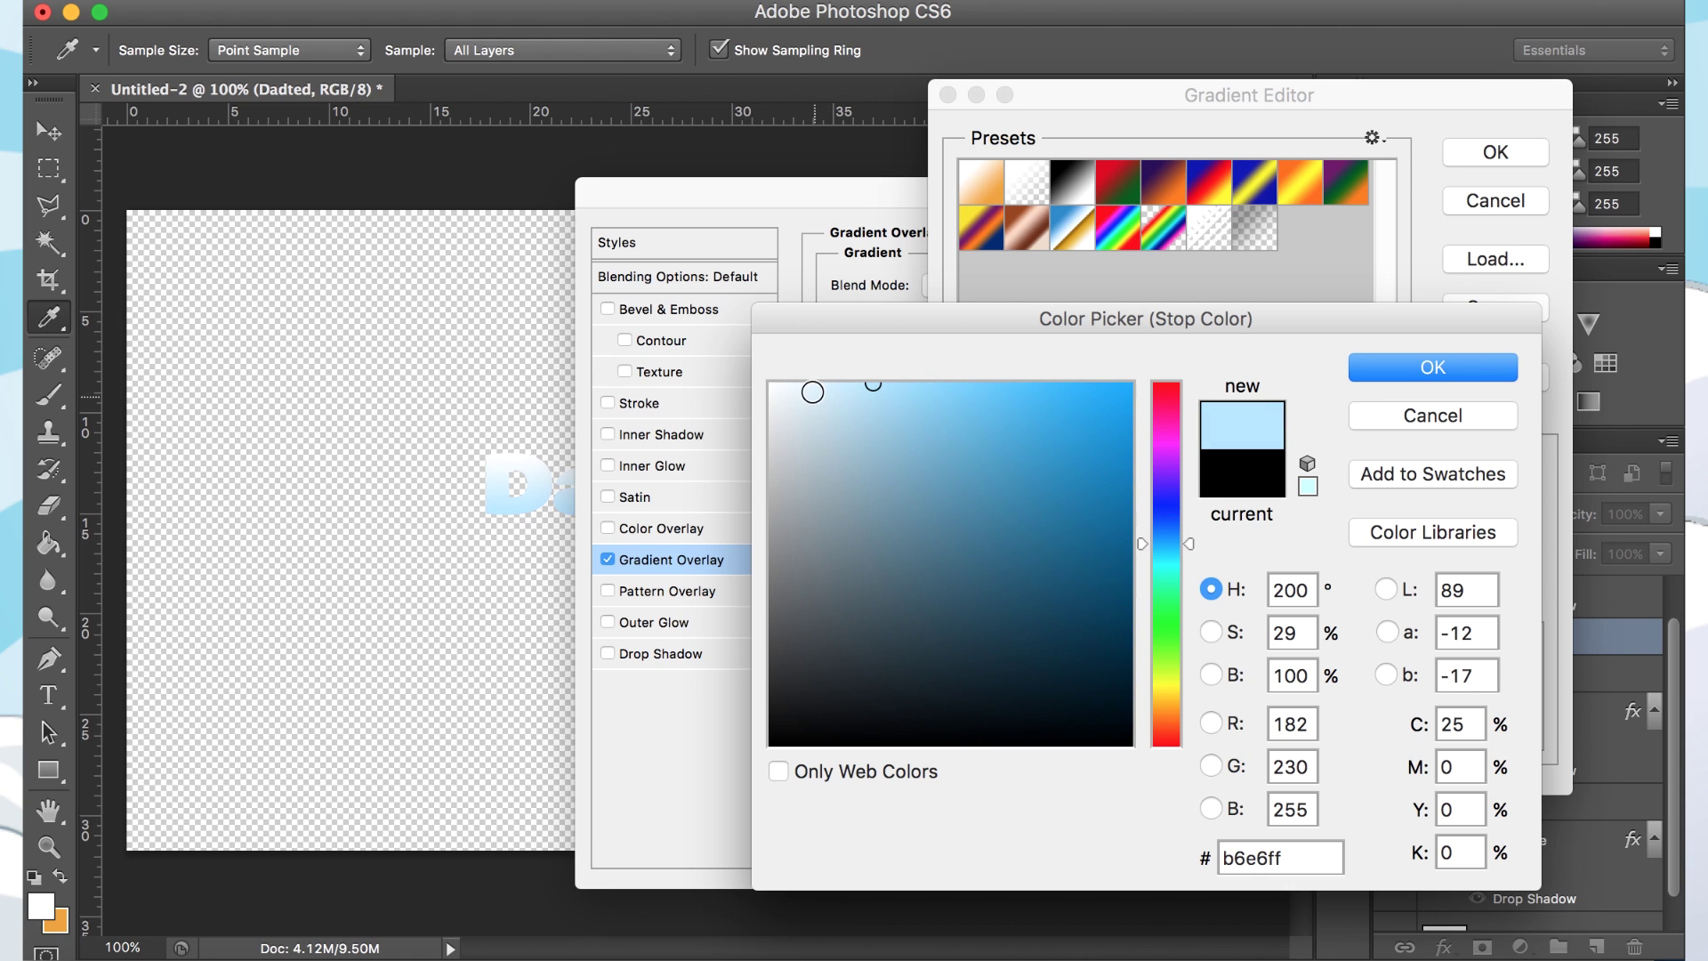
left_click(849, 384)
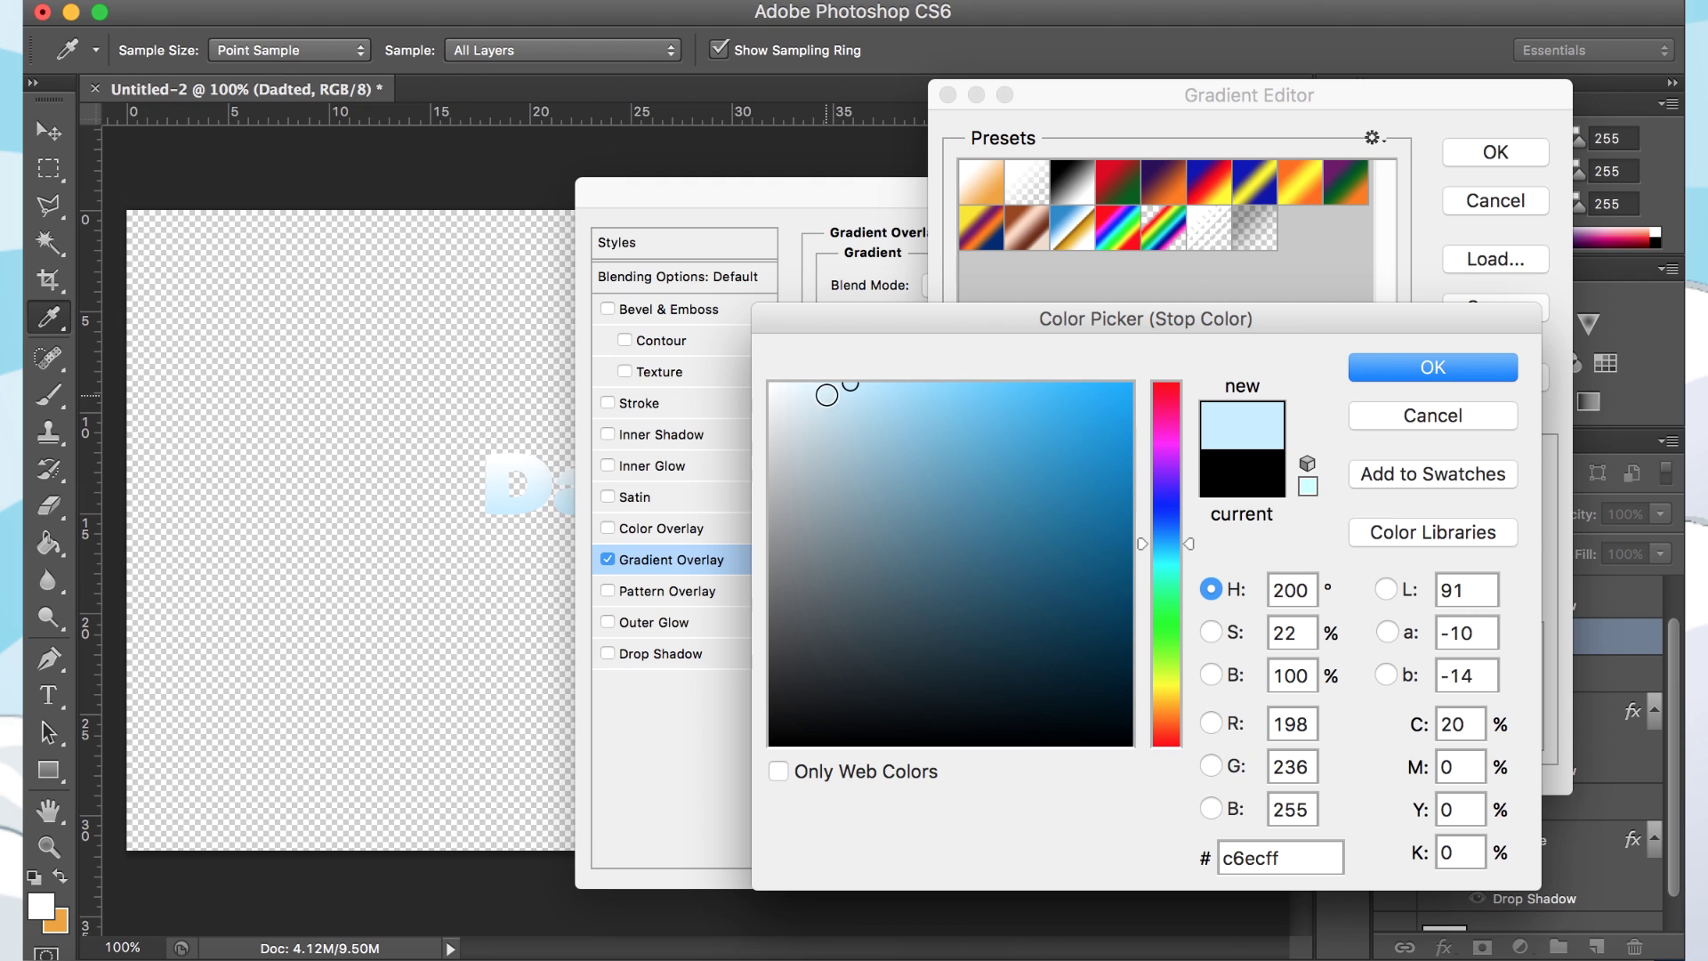
left_click(1441, 367)
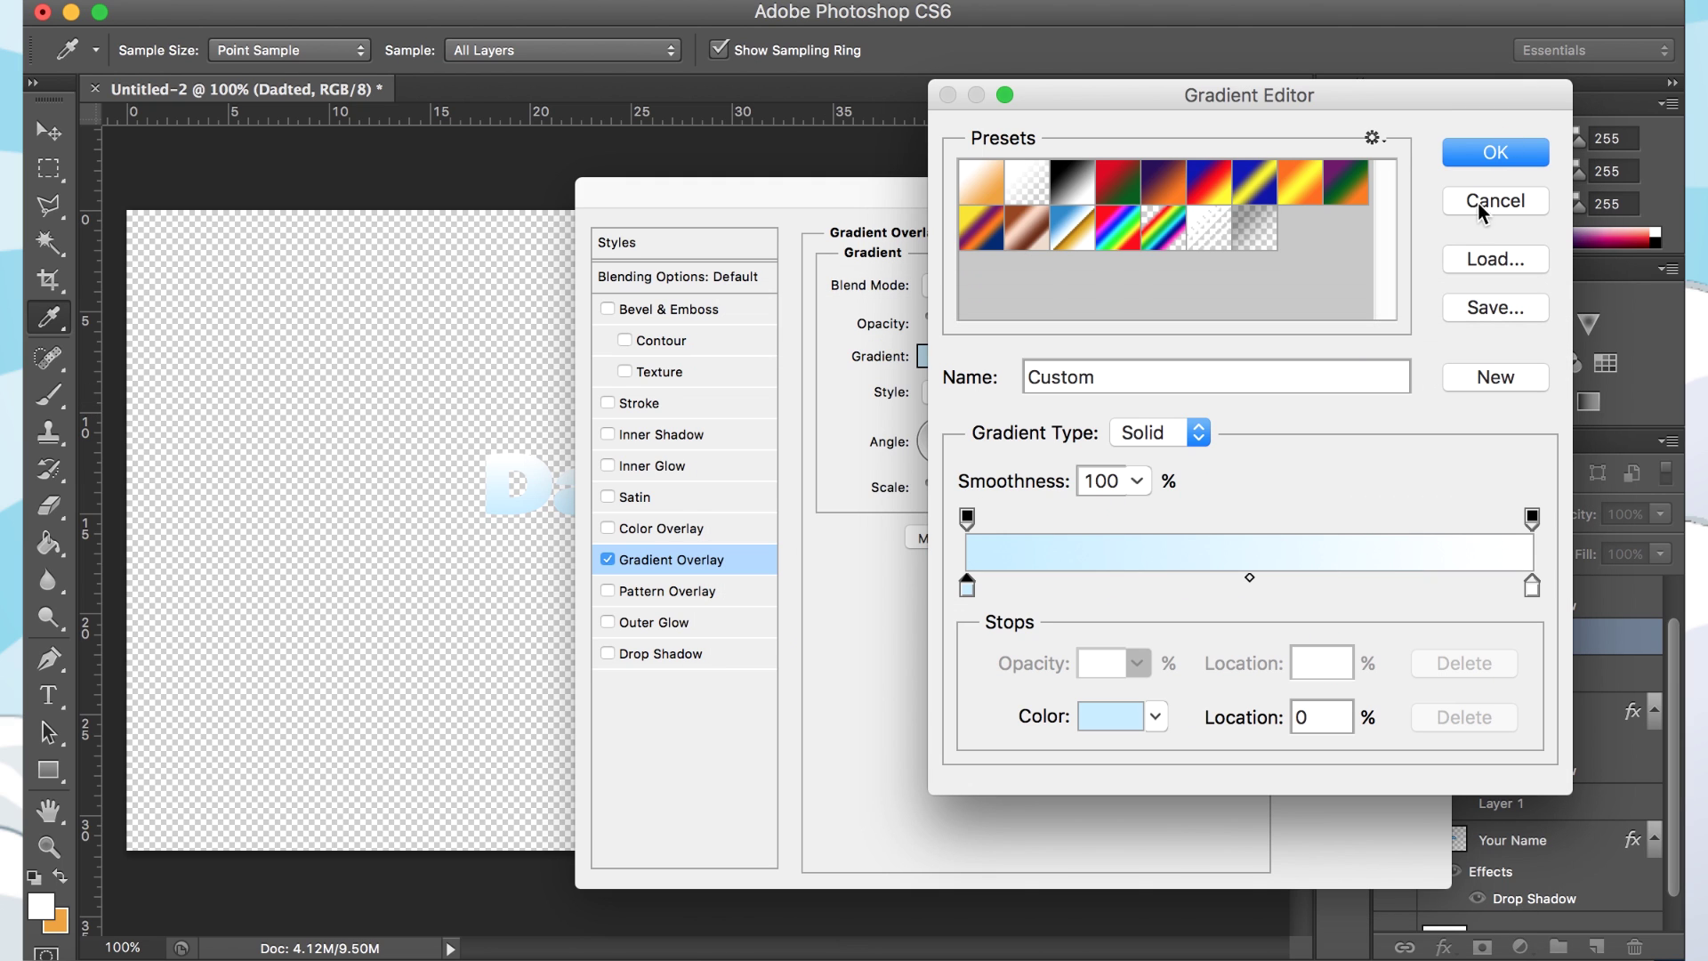
- Accept the light-blue gradient and add a Drop Shadow to the text
left_click(1496, 151)
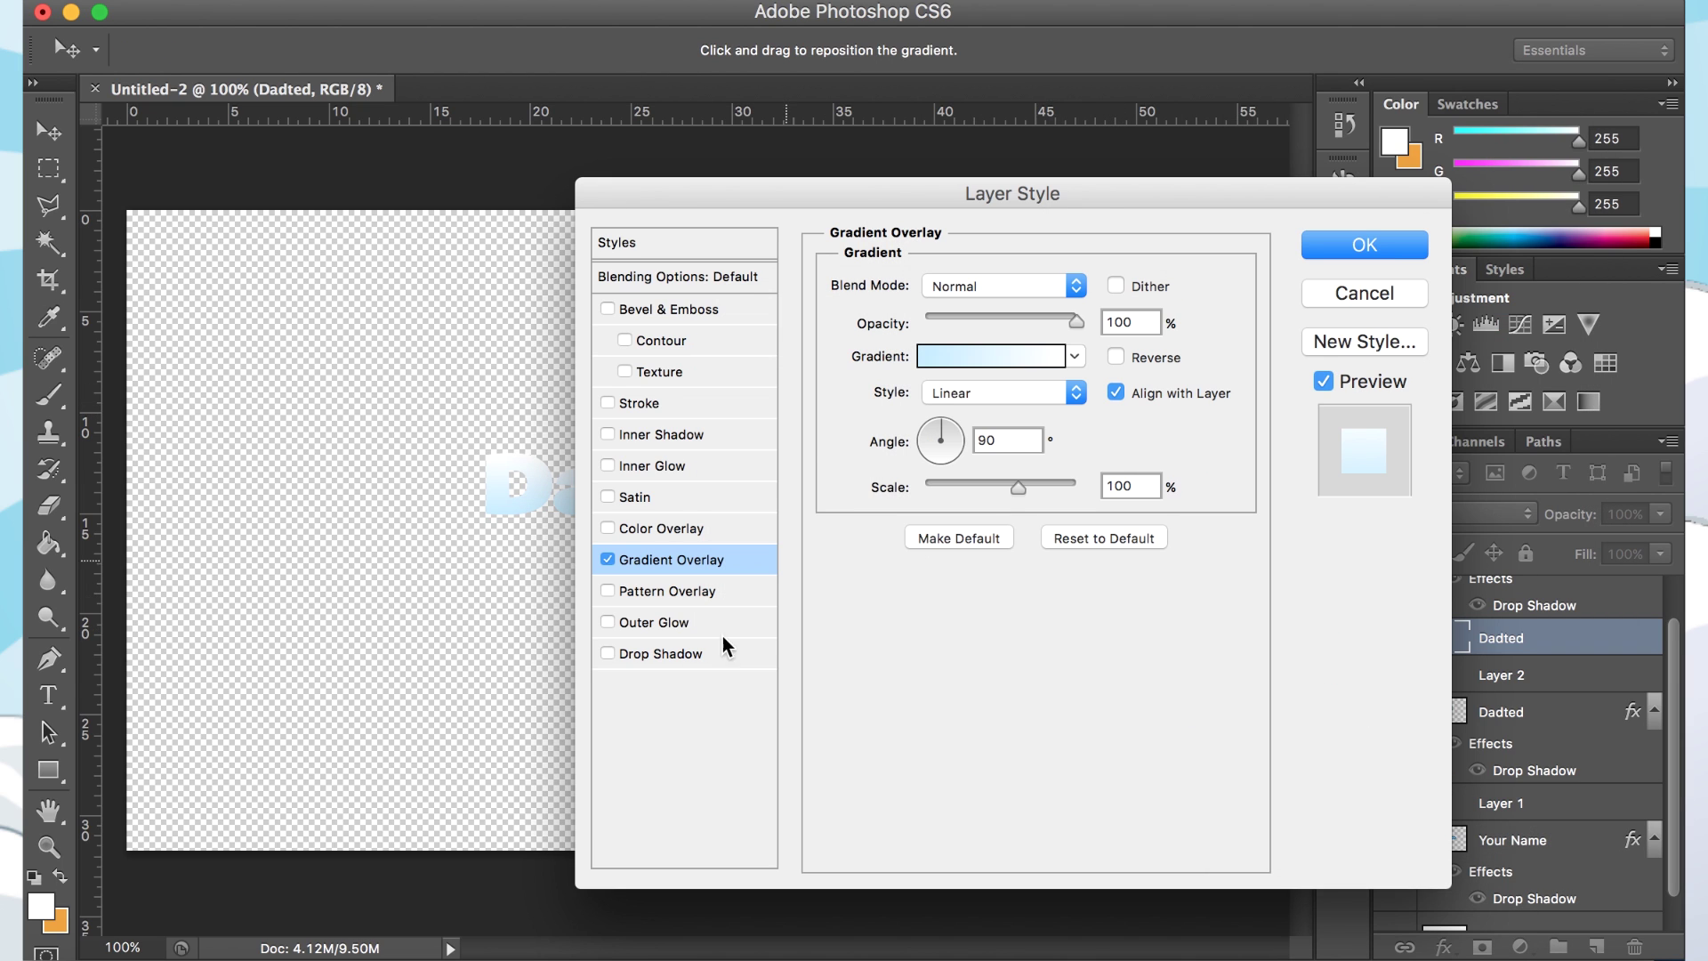
left_click(607, 654)
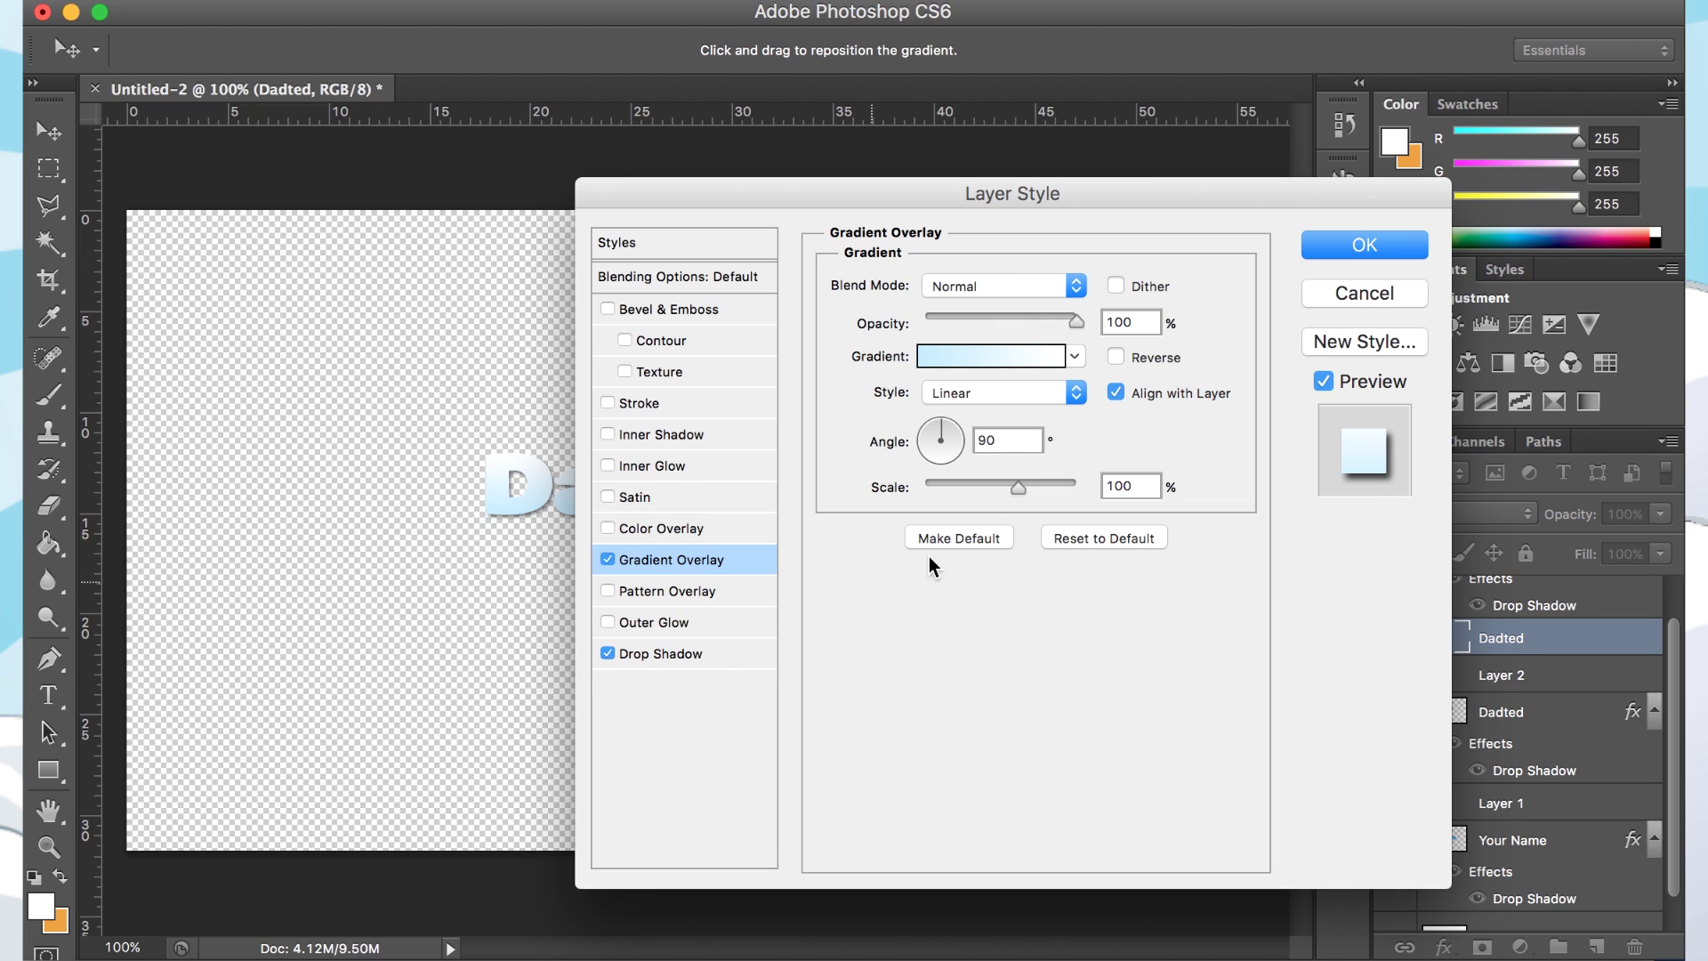
left_click(1331, 253)
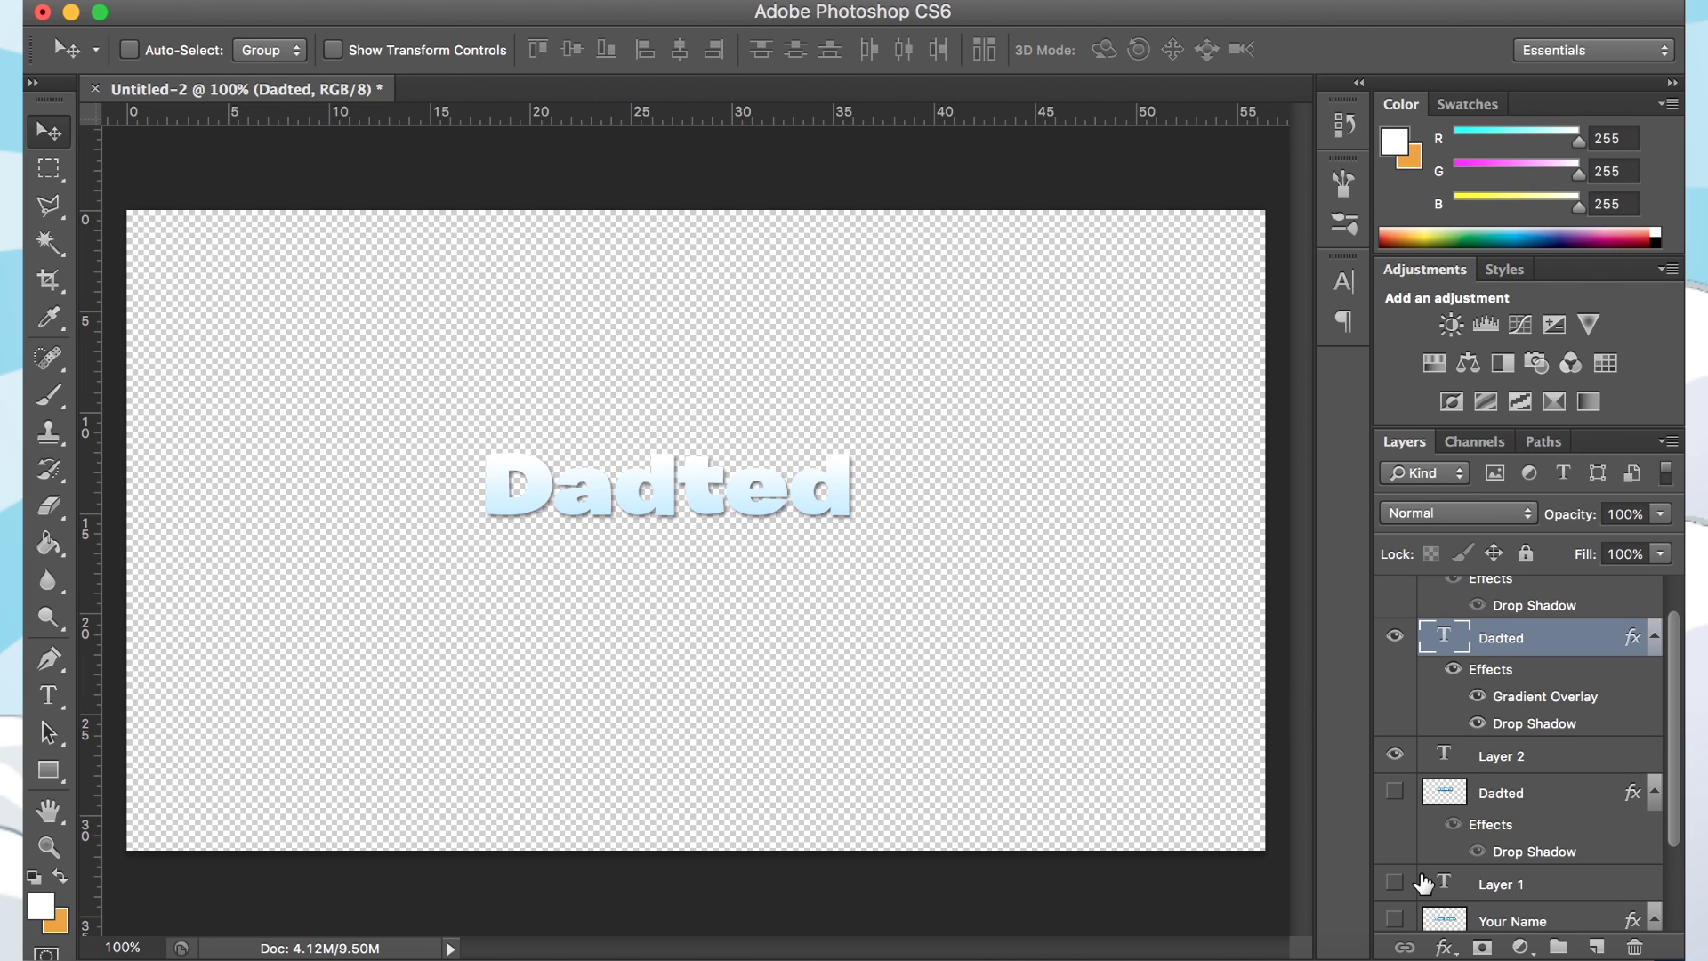
left_click(1442, 948)
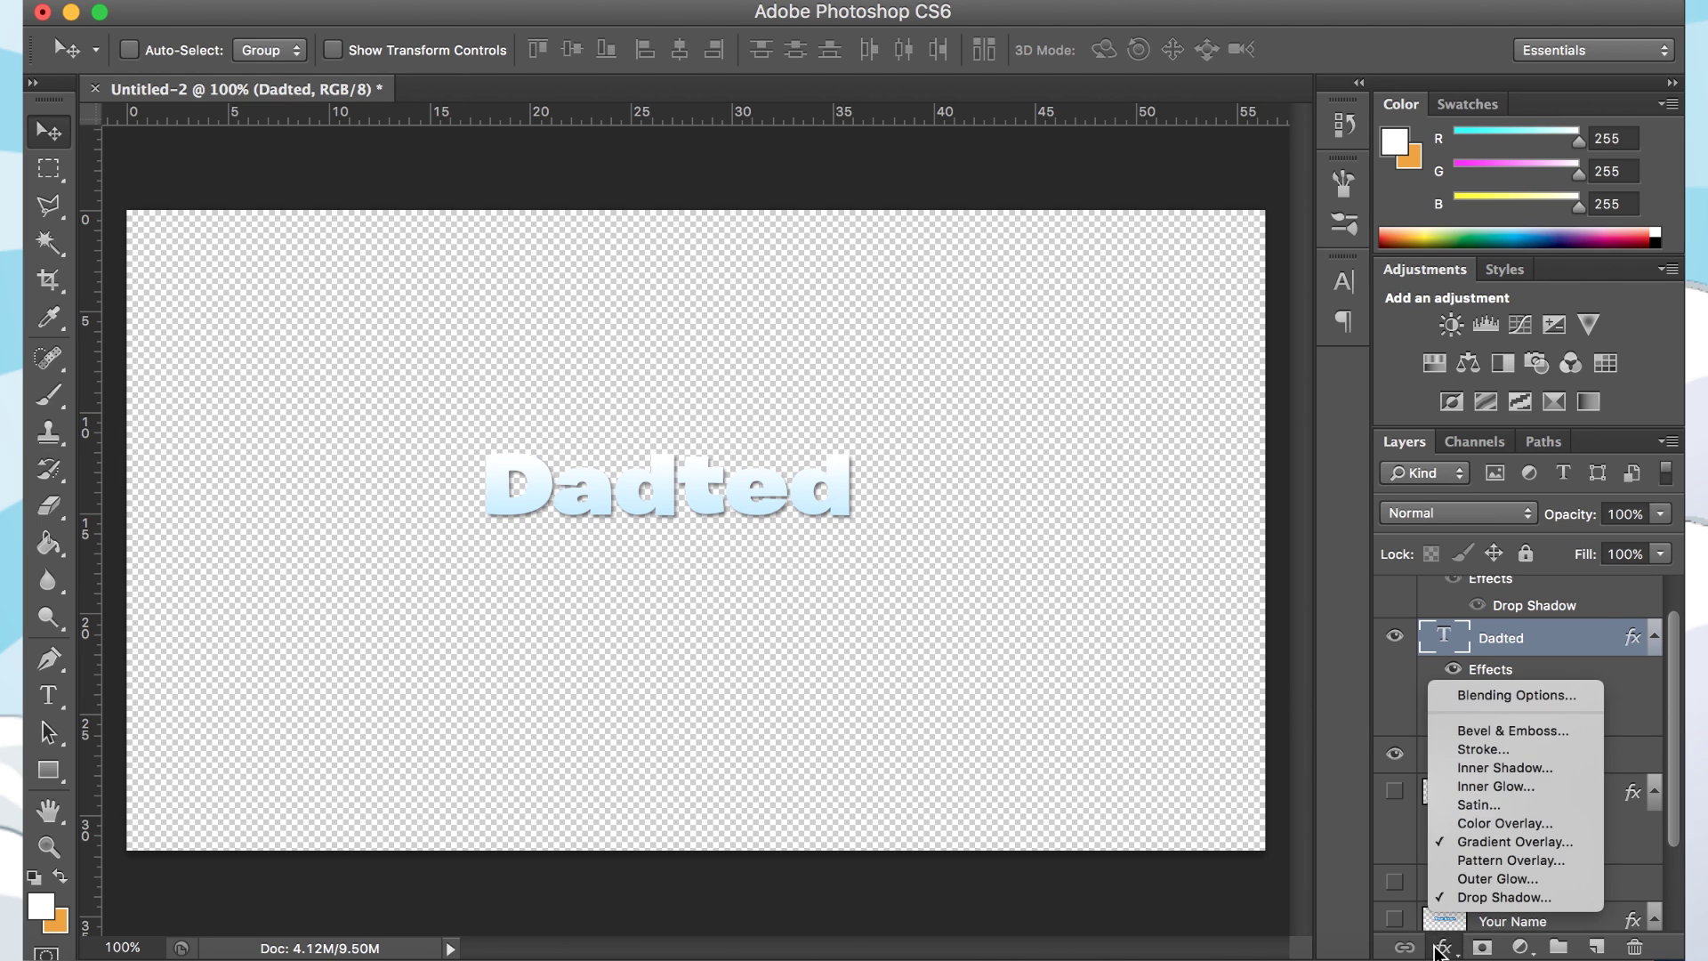
left_click(1476, 748)
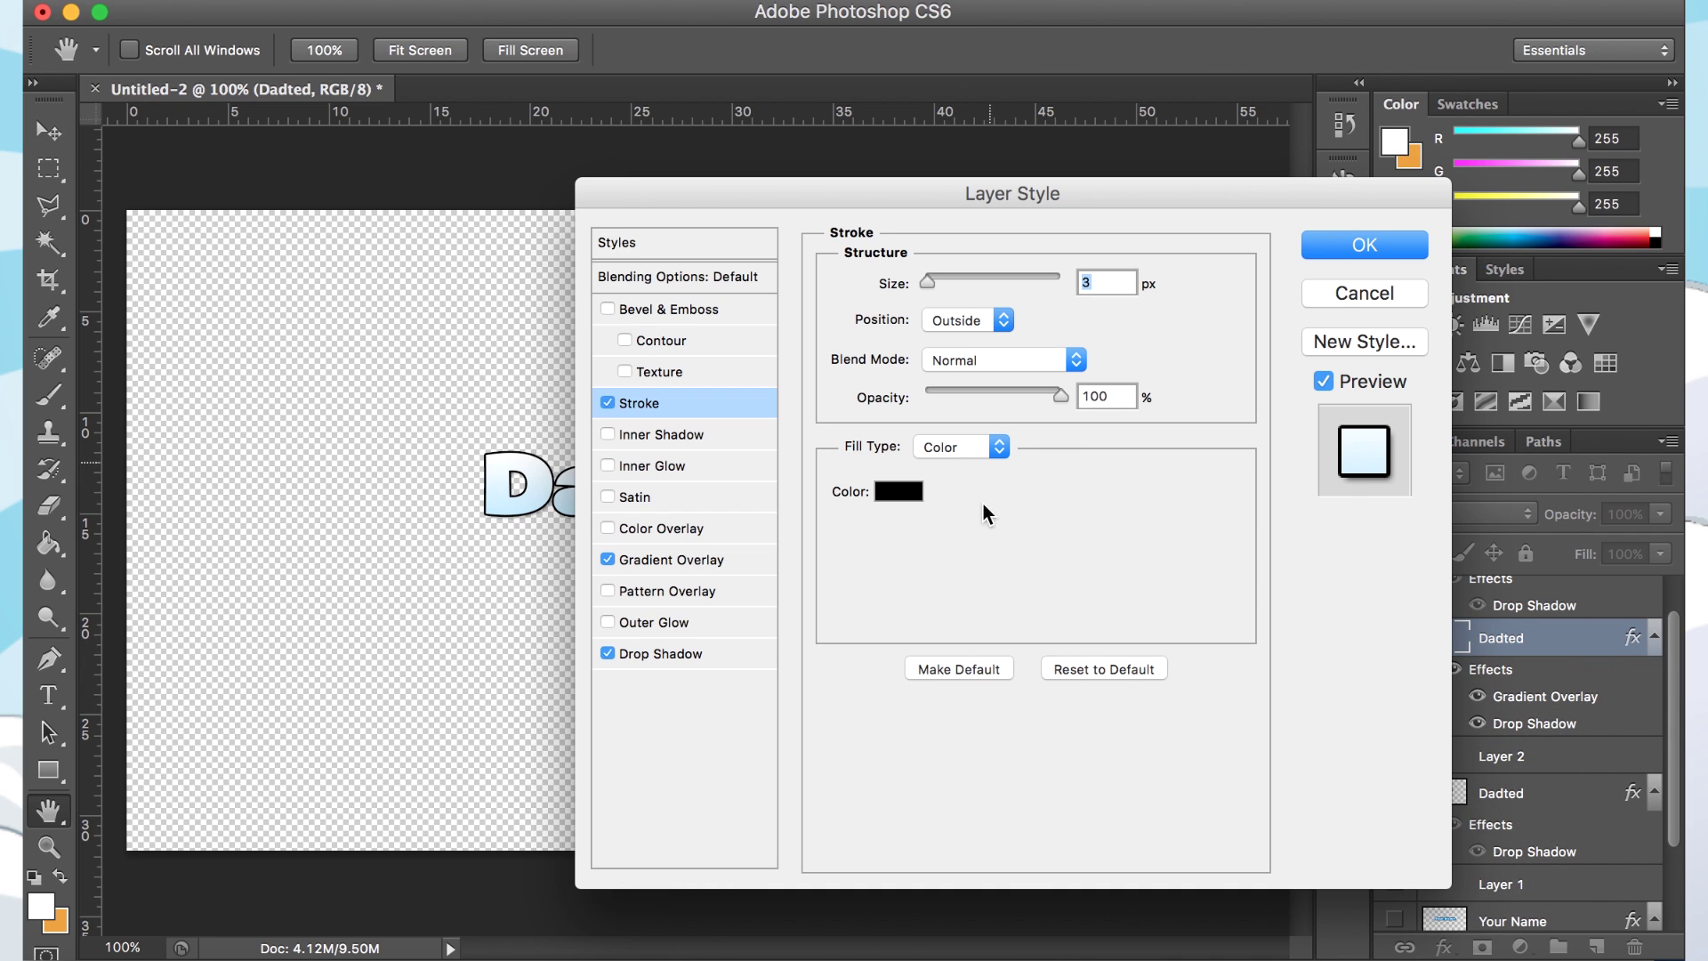
left_click(925, 496)
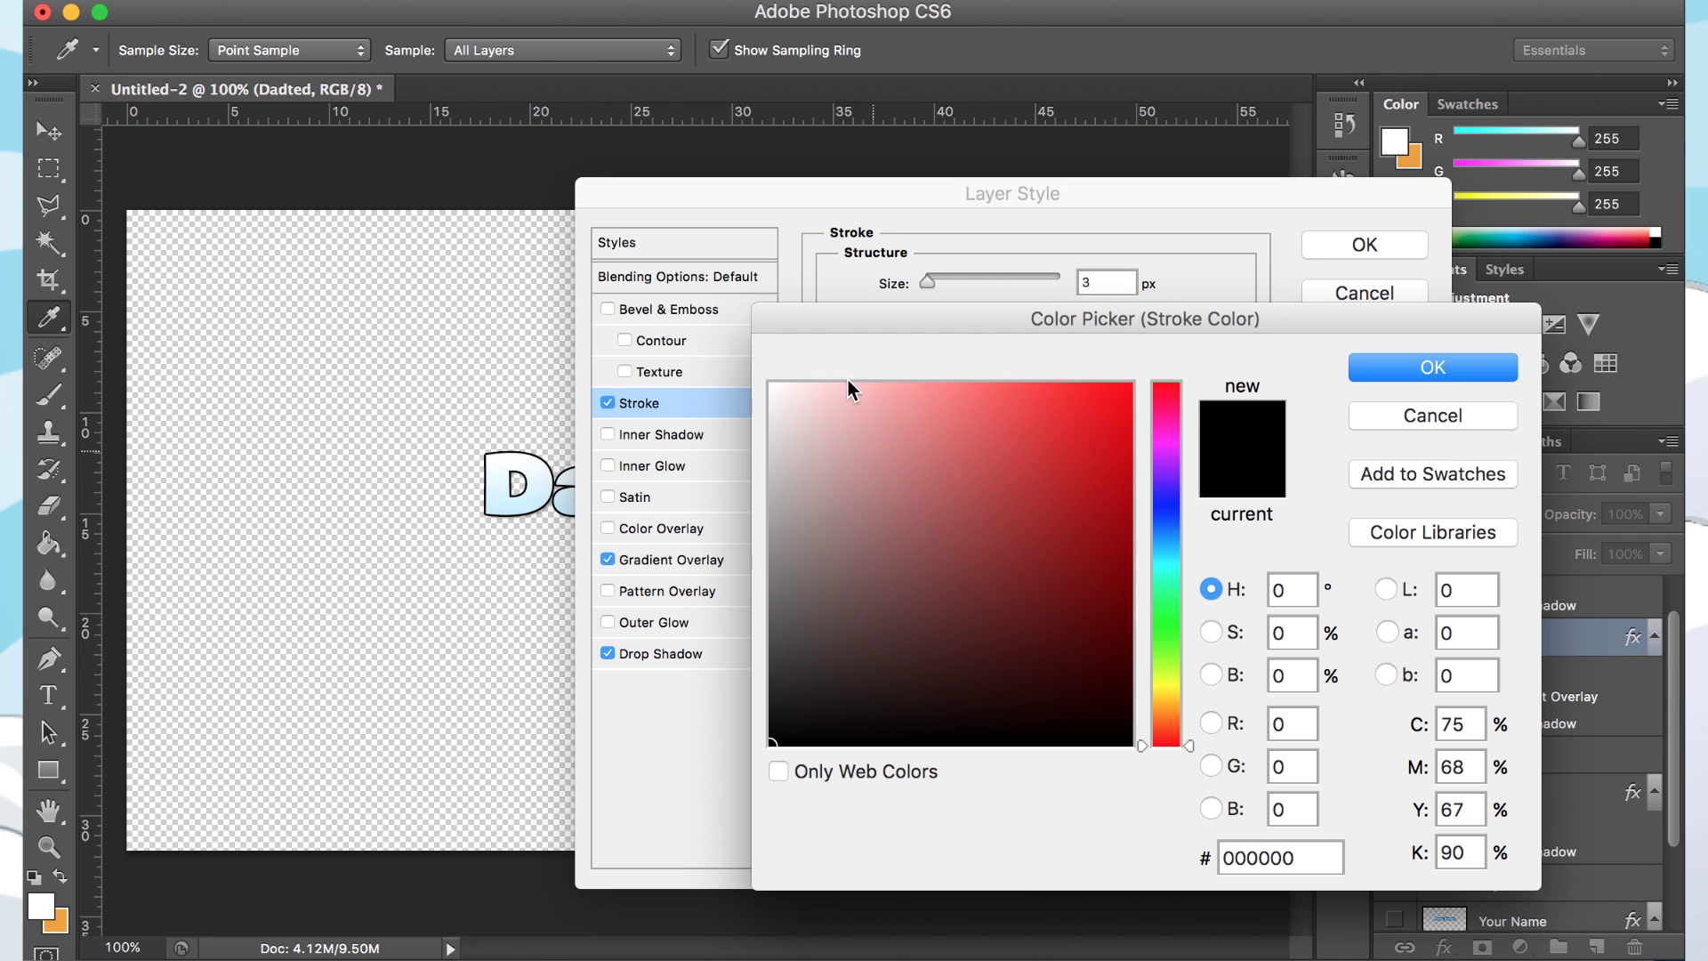
left_click(1159, 538)
left_click(1031, 440)
mouse_move(1162, 552)
left_mouse_down()
mouse_move(1122, 569)
mouse_move(1162, 549)
mouse_move(1161, 521)
mouse_move(1114, 487)
mouse_move(1130, 456)
left_mouse_up()
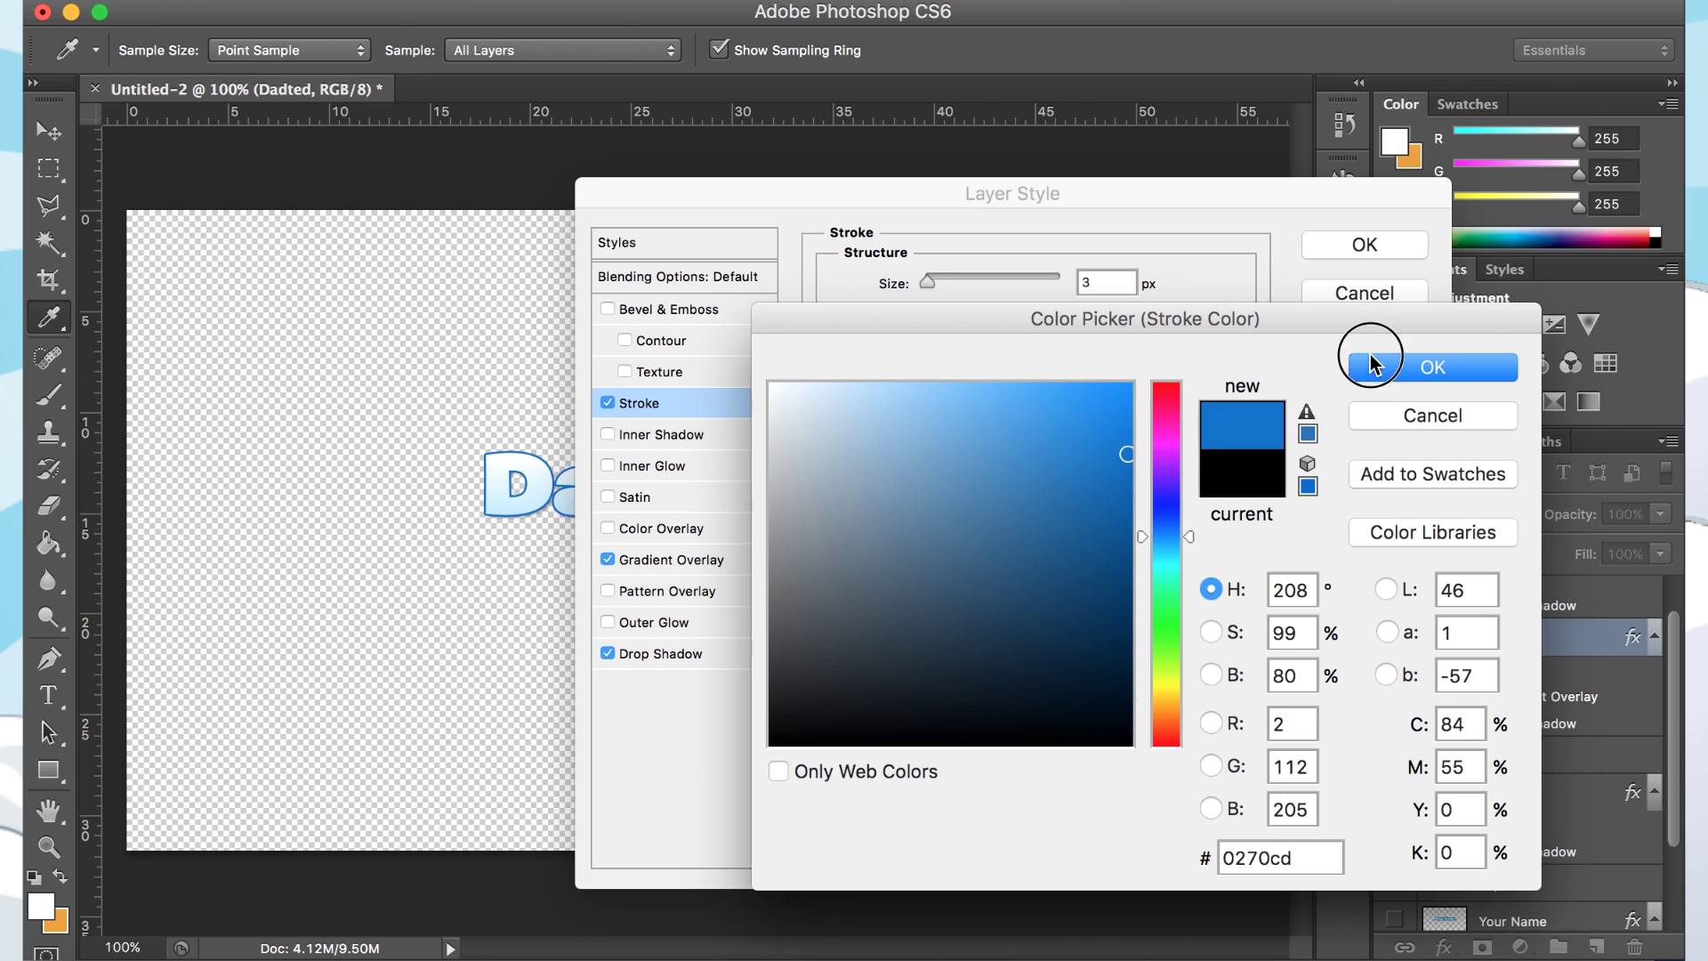
left_click(1432, 367)
left_click_drag(927, 277, 949, 269)
mouse_move(892, 194)
left_mouse_down()
mouse_move(1159, 189)
mouse_move(1326, 156)
mouse_move(1286, 147)
mouse_move(744, 243)
left_mouse_up()
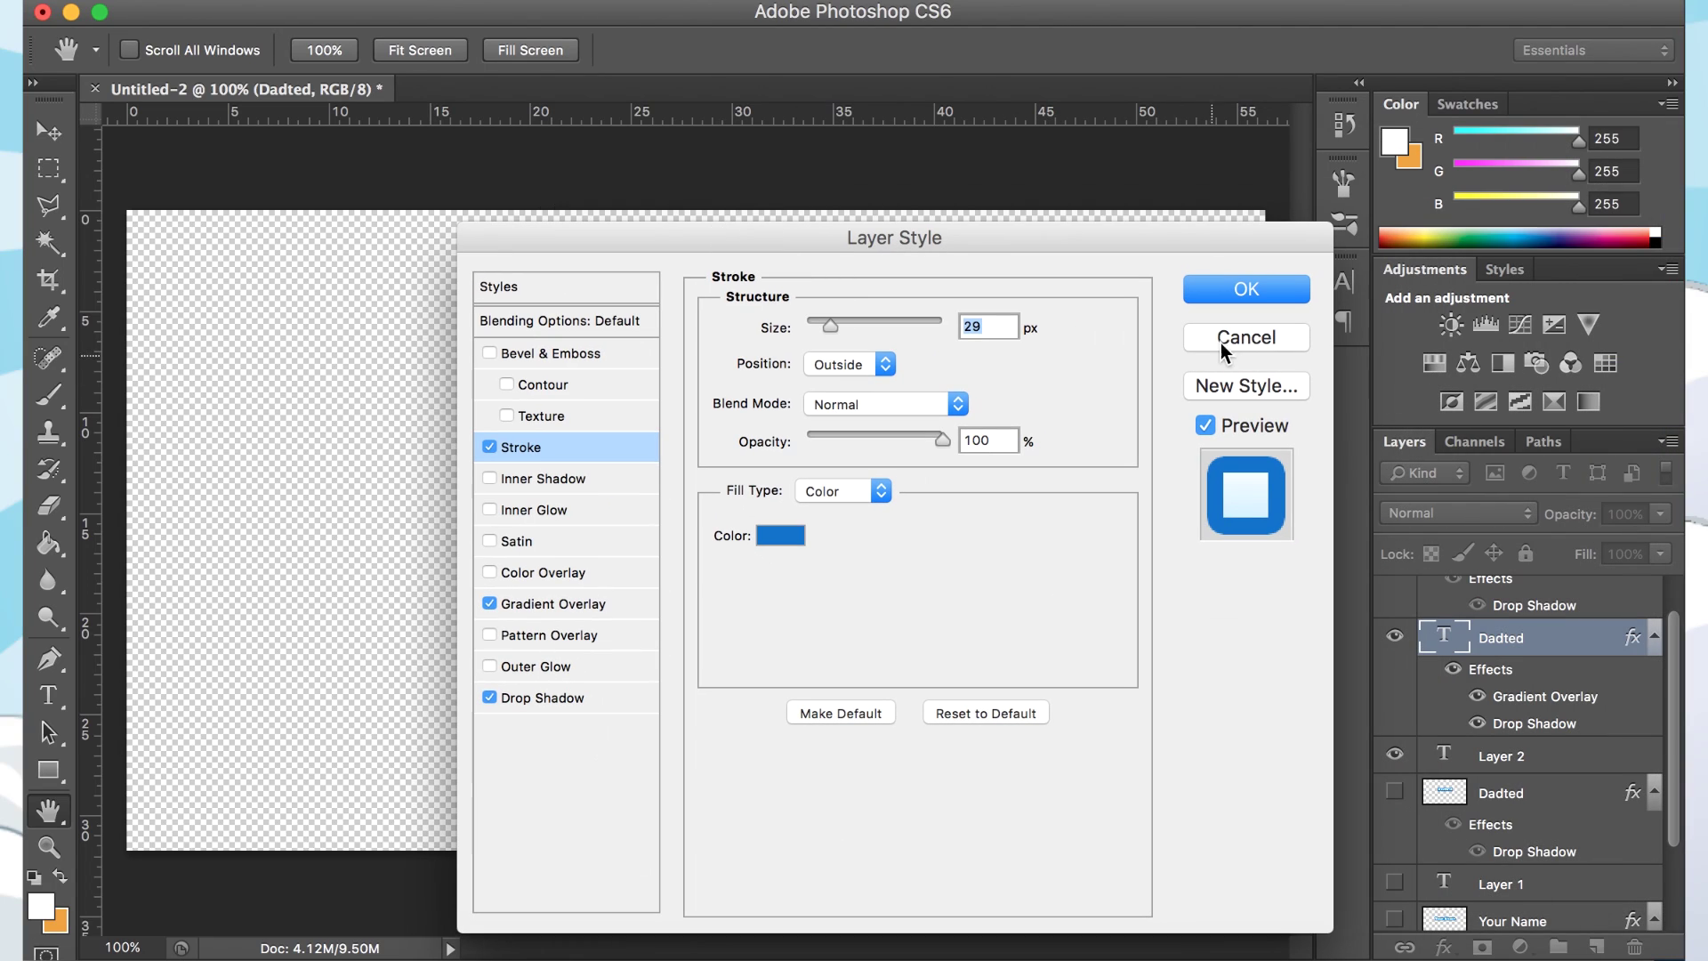
left_click(489, 446)
left_click(1214, 291)
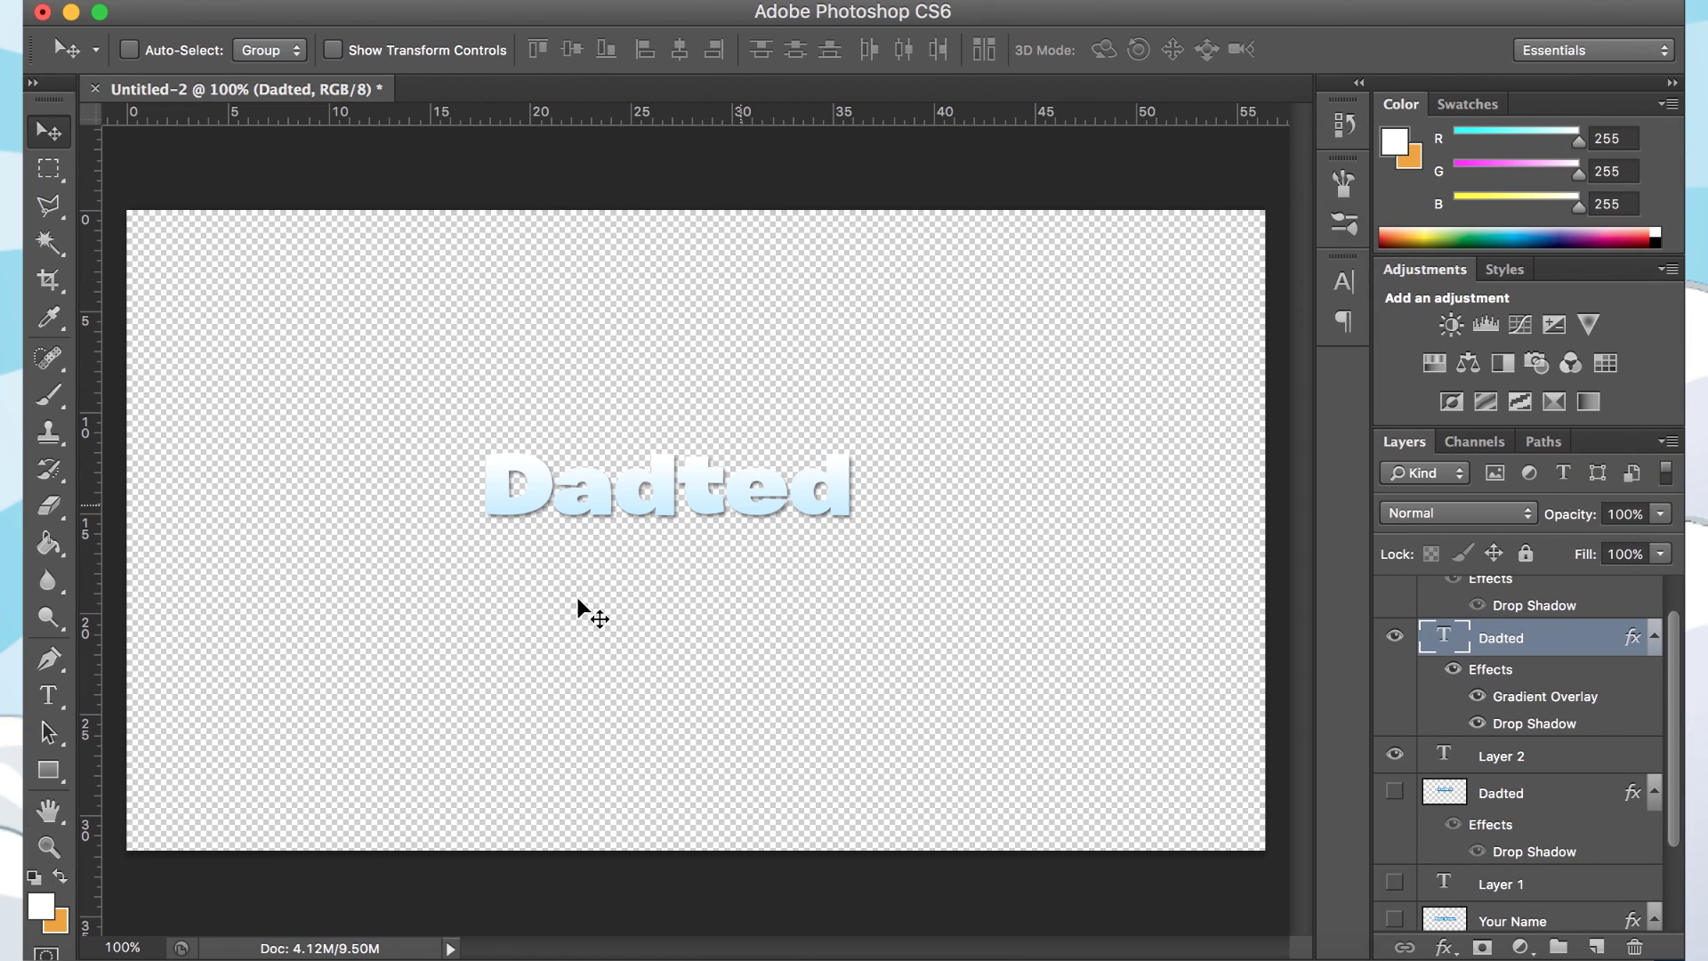
left_click(64, 764)
- Draw a thin 2 by 38 px rectangle over the Dadted text
left_click_drag(660, 468, 661, 501)
left_click_drag(1535, 647, 1504, 767)
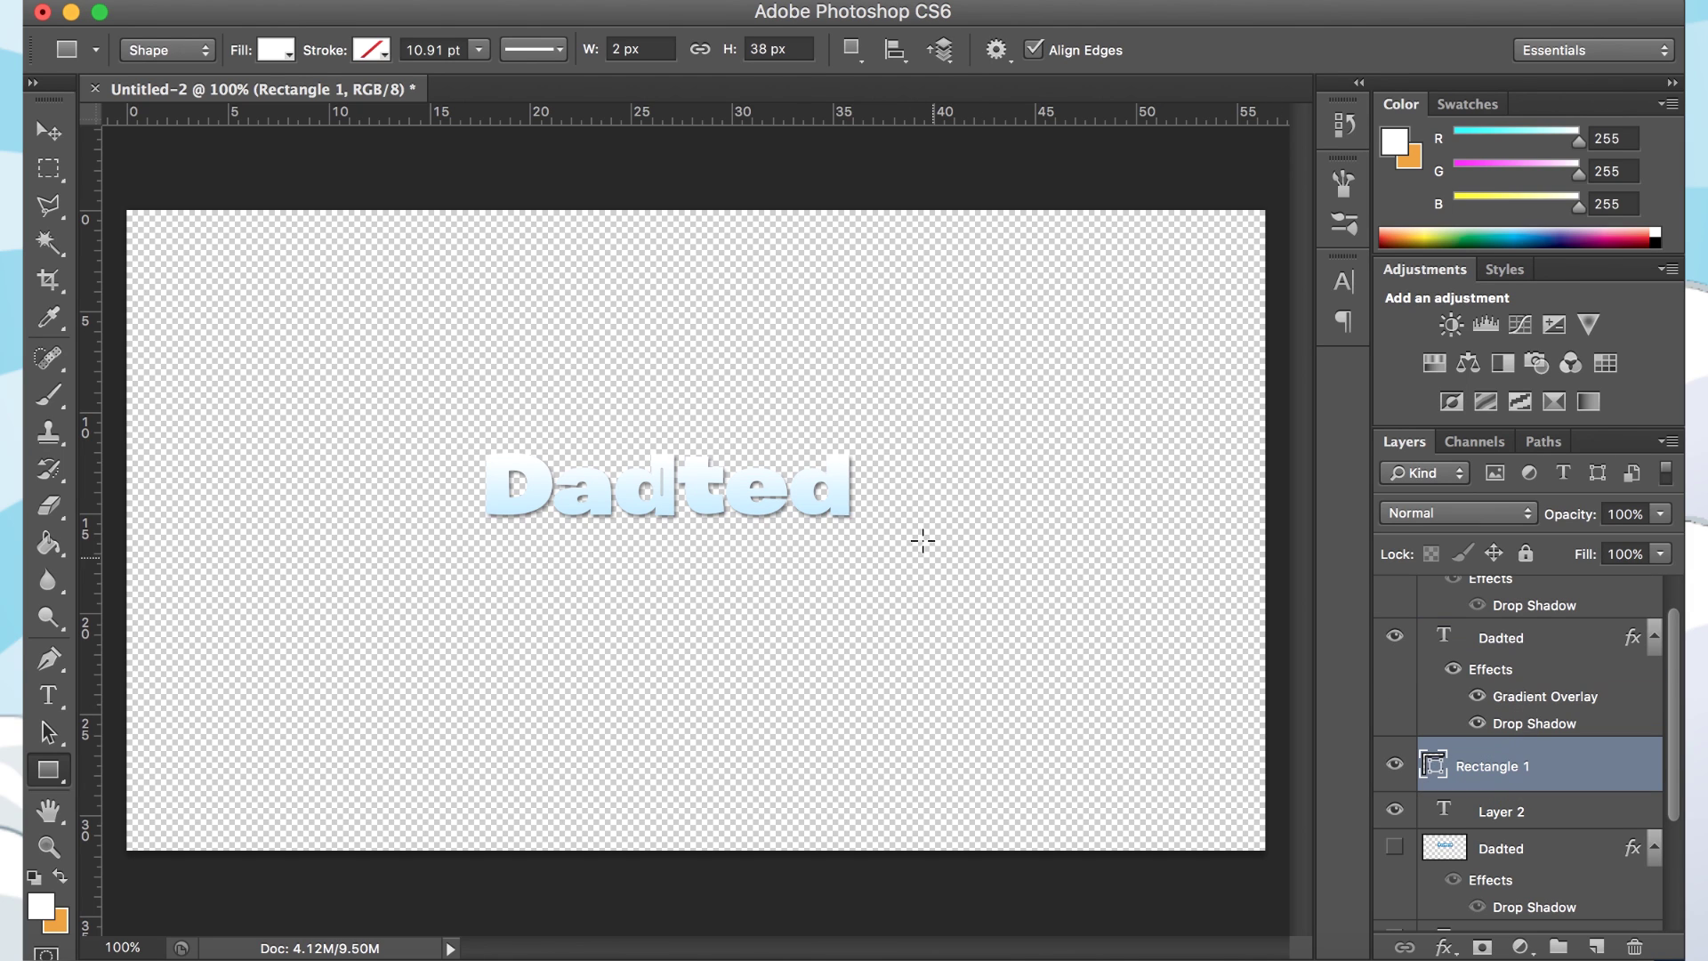
left_click(48, 133)
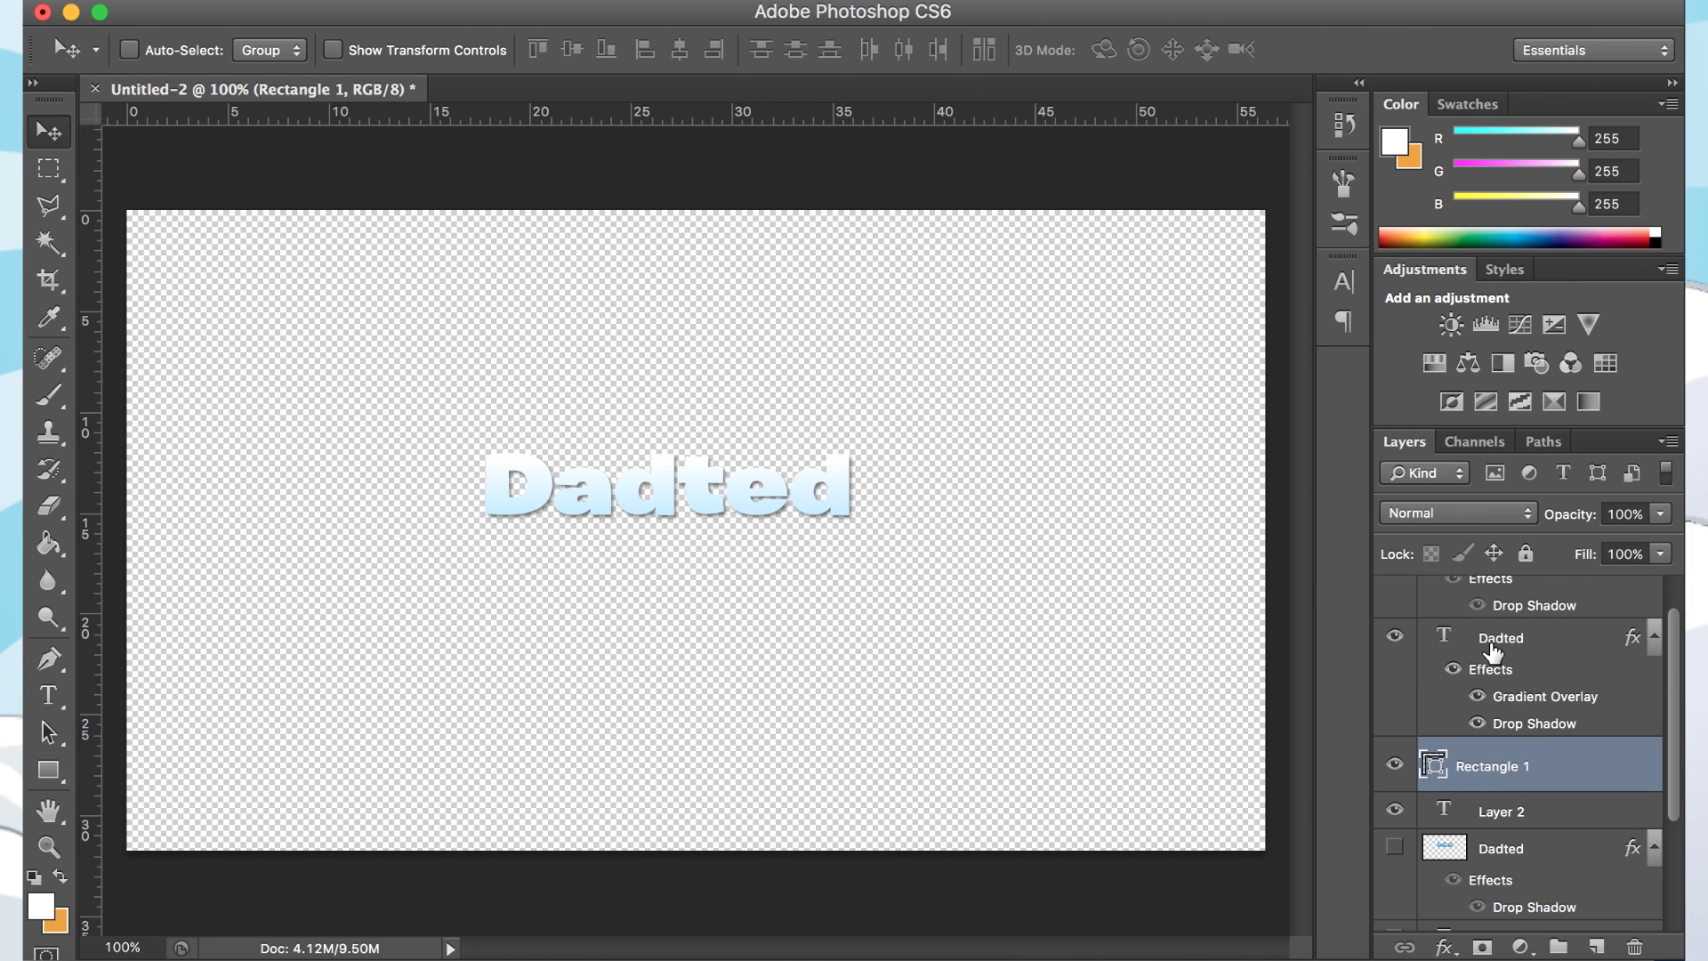
- Rasterize the Dadted type and merge it with Rectangle 1 into one layer
left_click(1575, 651)
right_click(1577, 652)
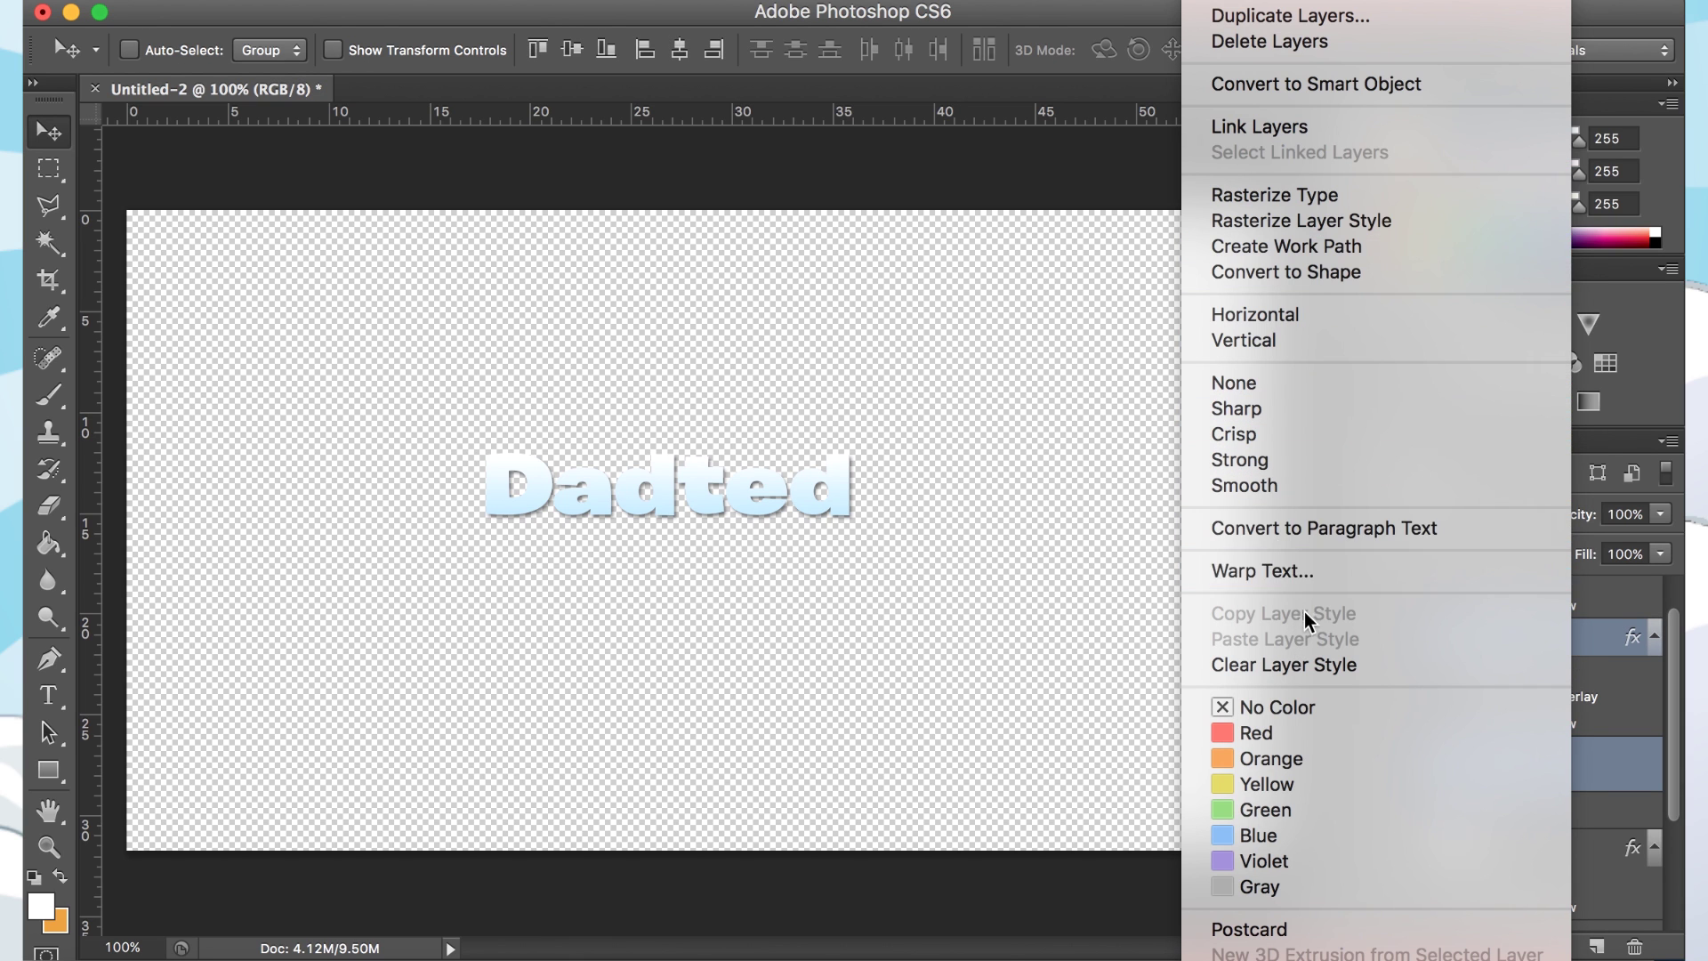
left_click(1364, 196)
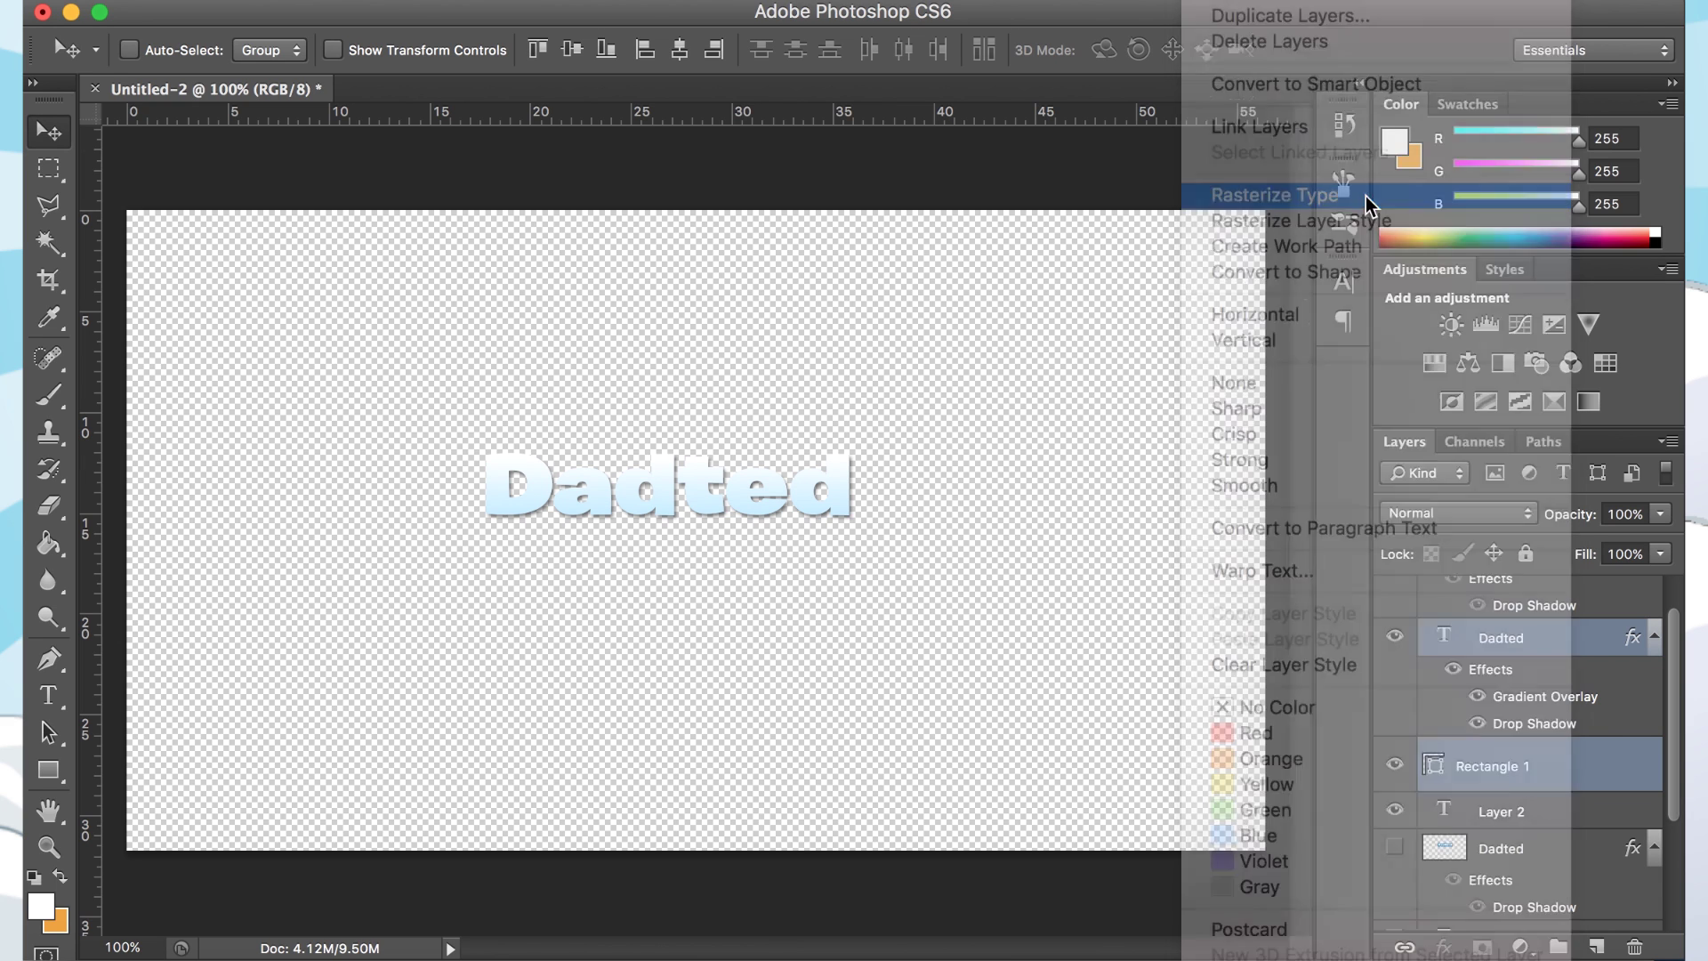
right_click(1575, 621)
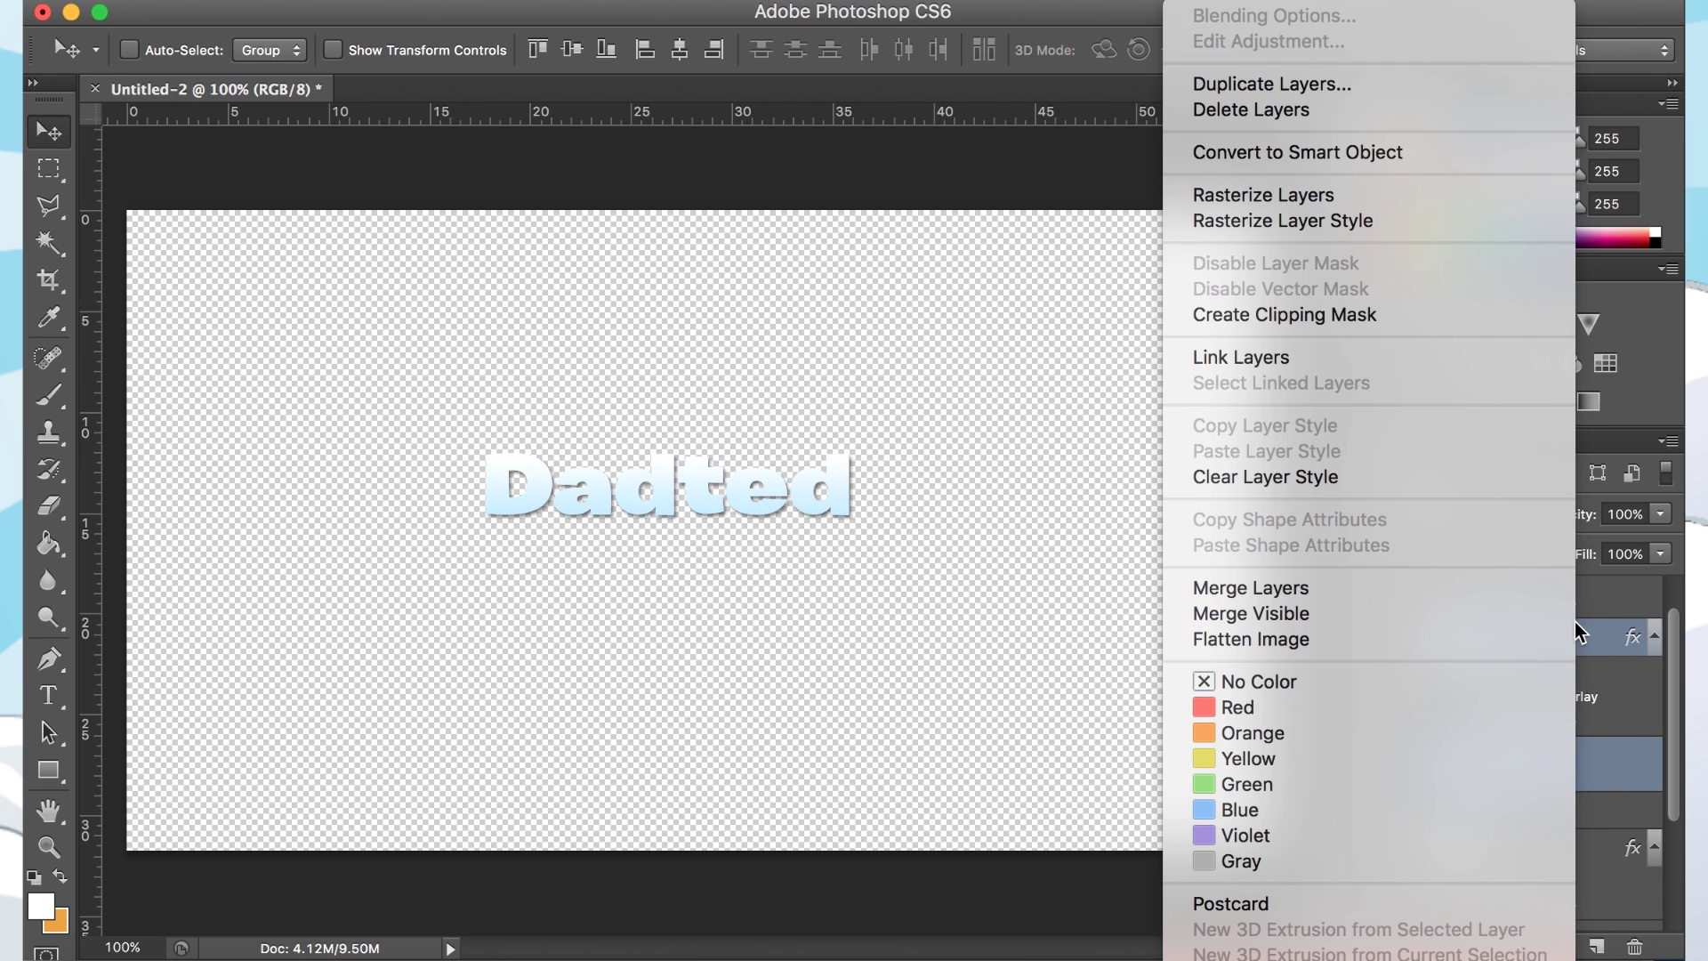
left_click(1339, 580)
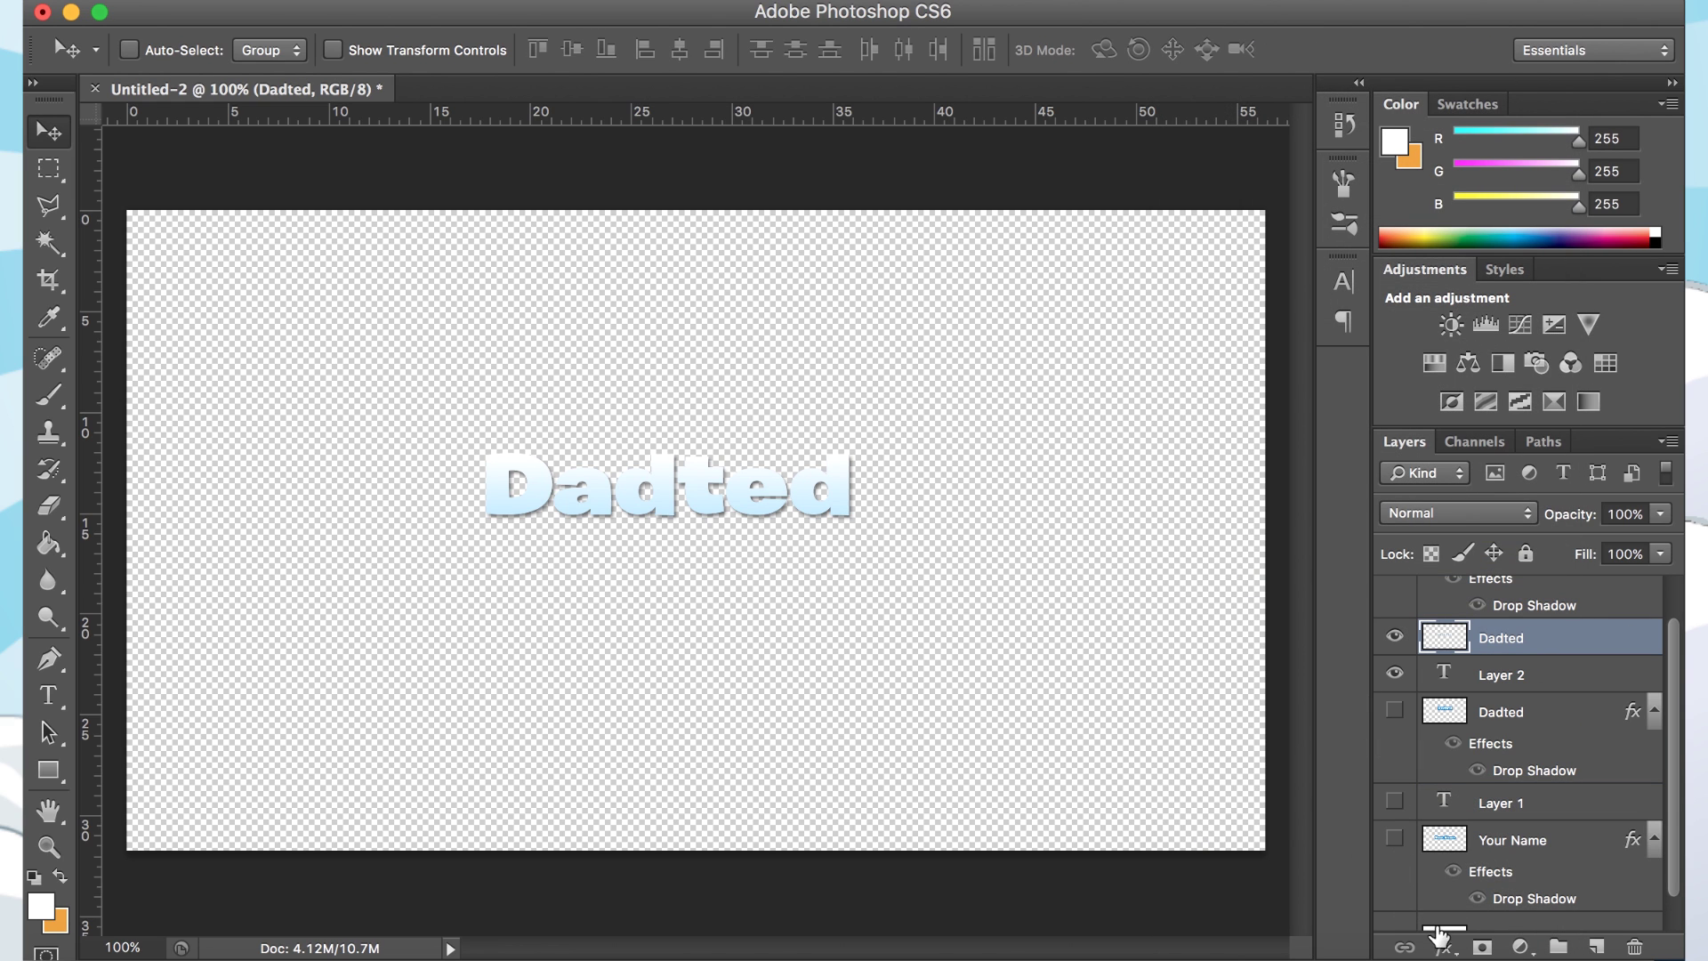
- Add a Stroke effect to Dadted with colour 0086db
left_click(1440, 944)
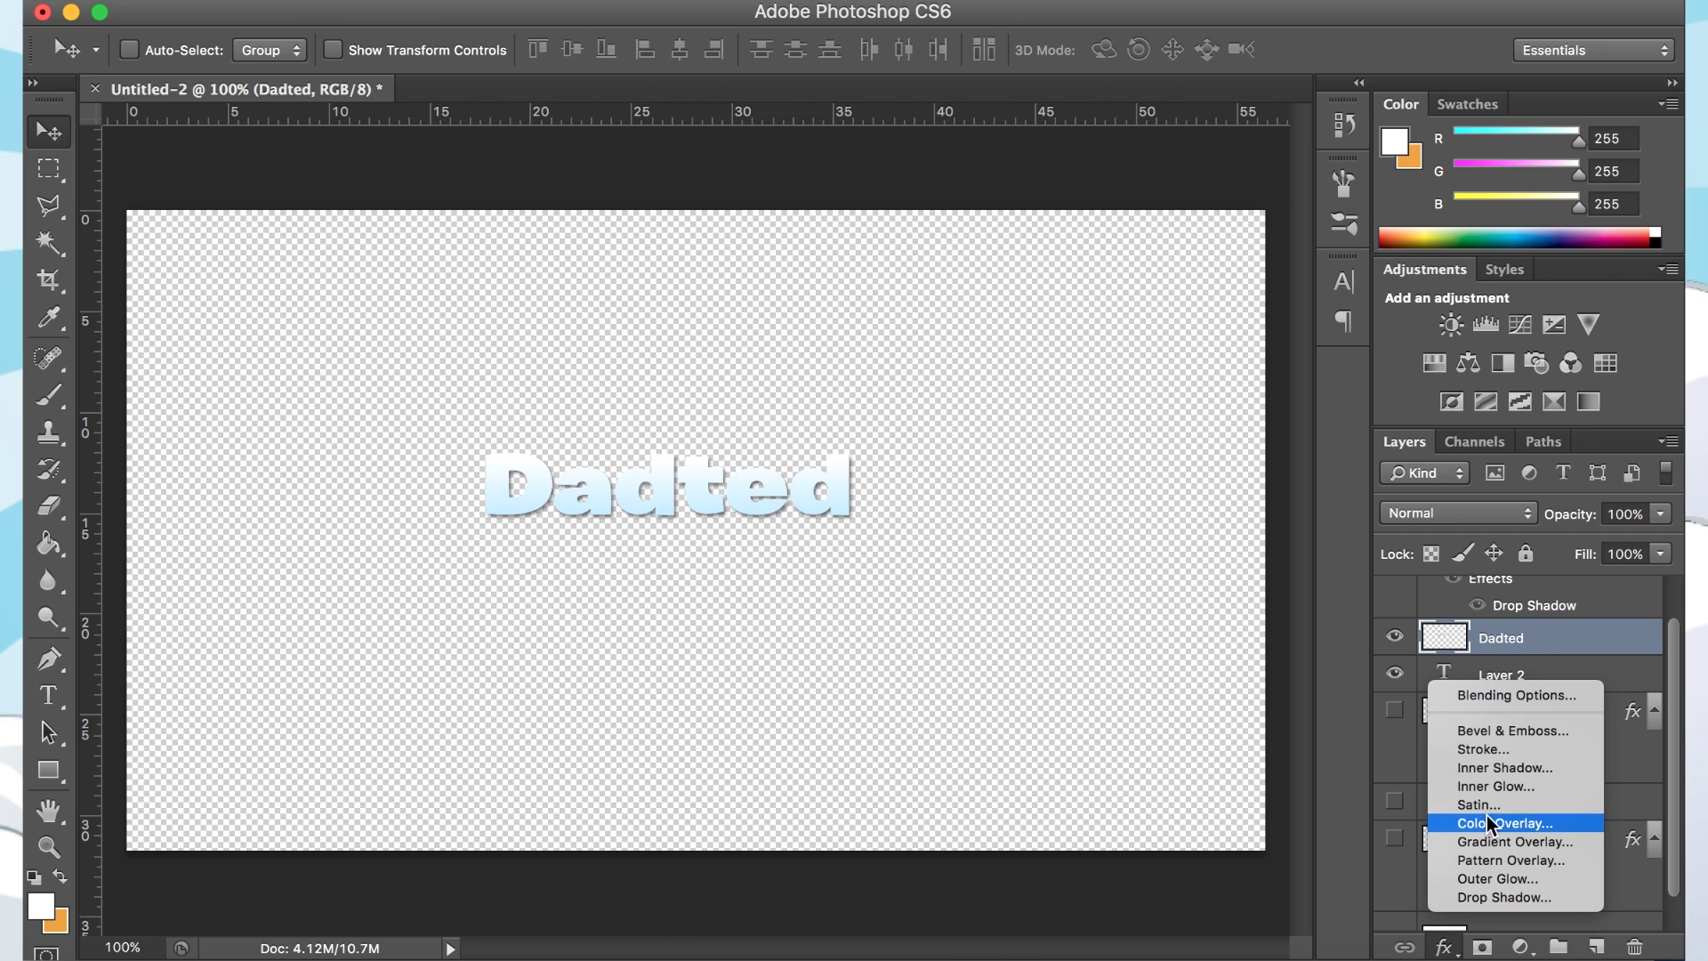
left_click(1477, 749)
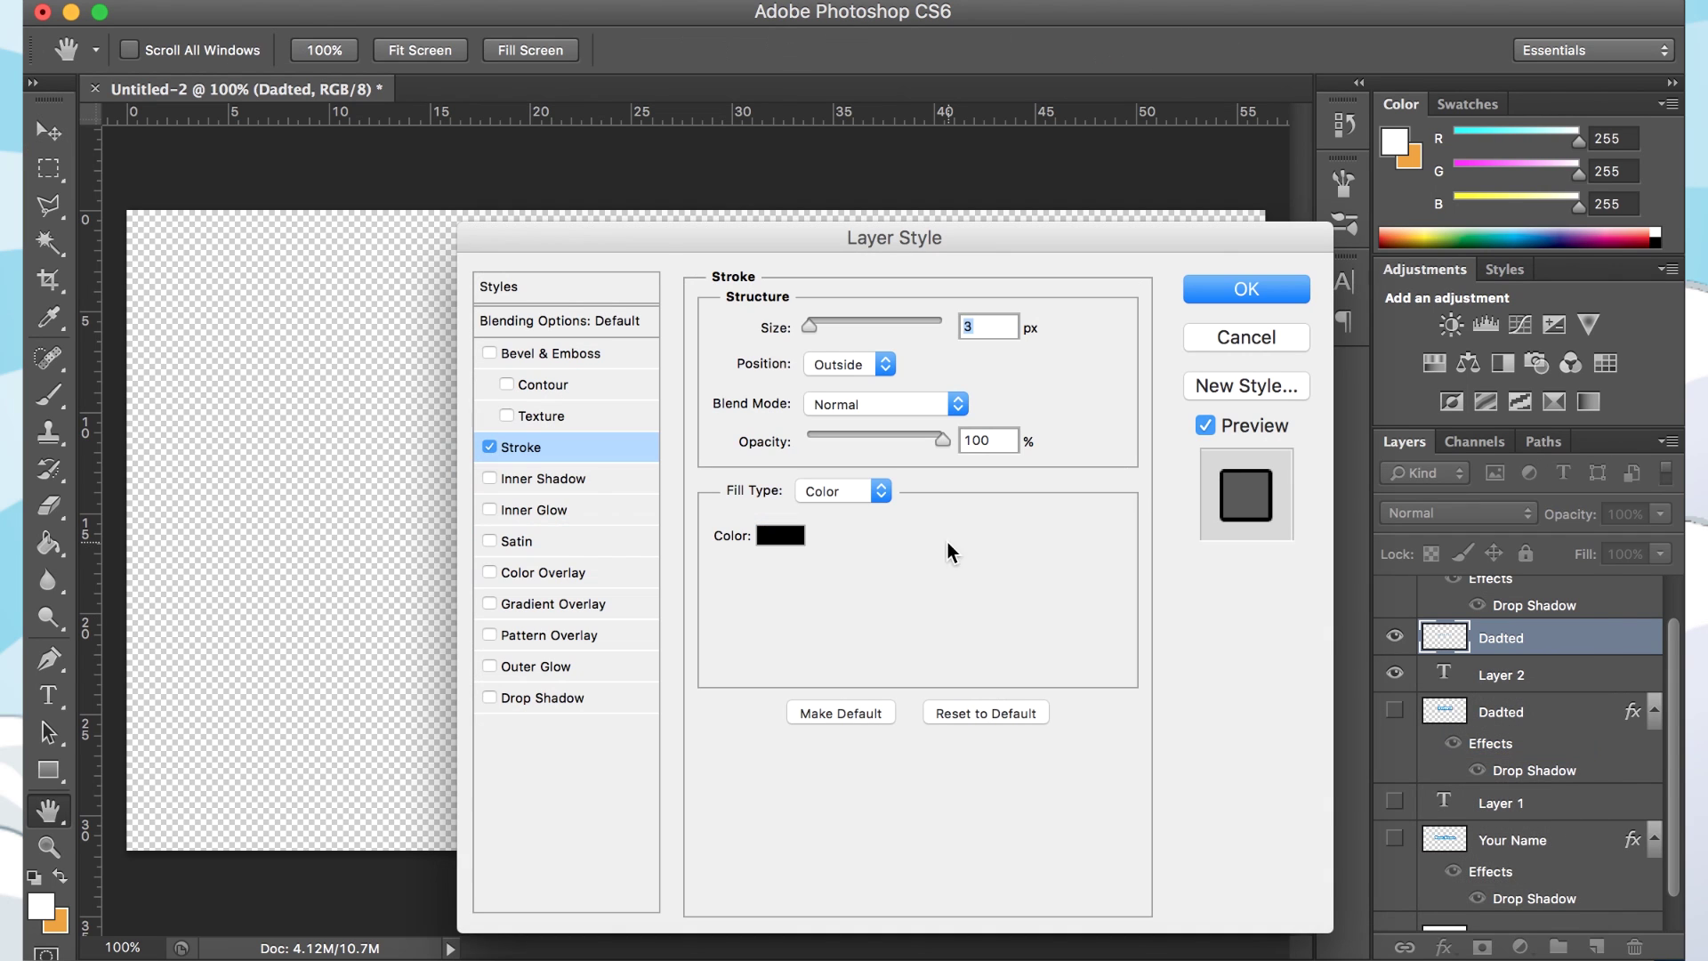
left_click_drag(695, 236, 965, 172)
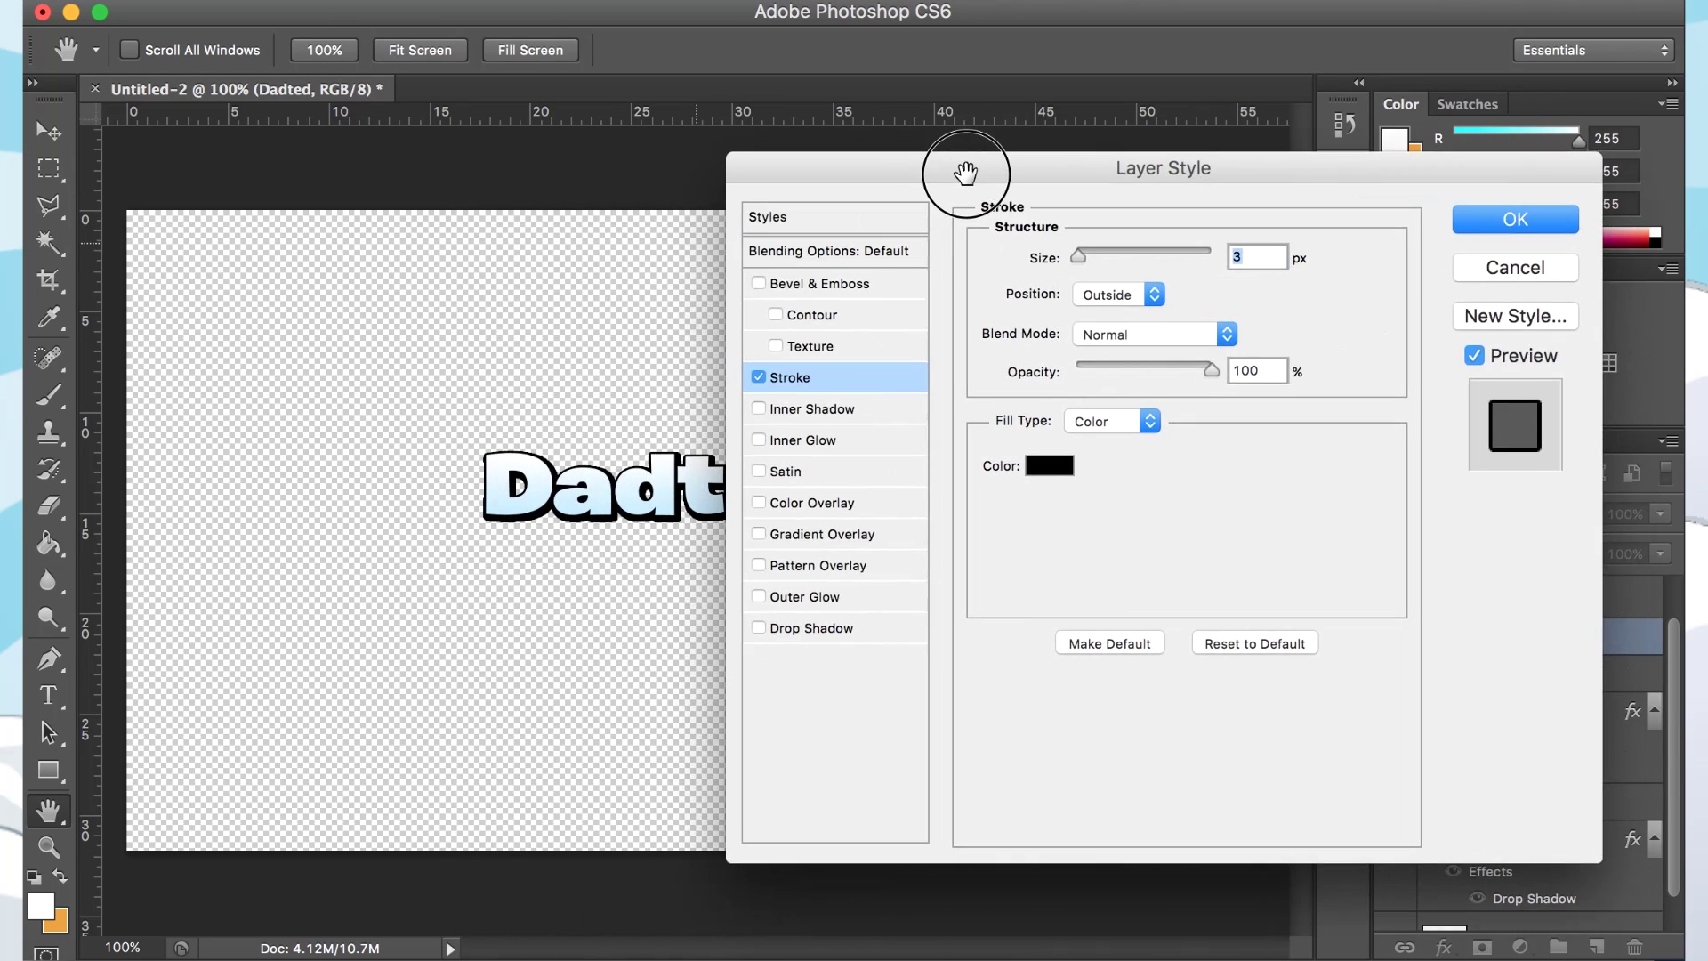
left_click(1049, 465)
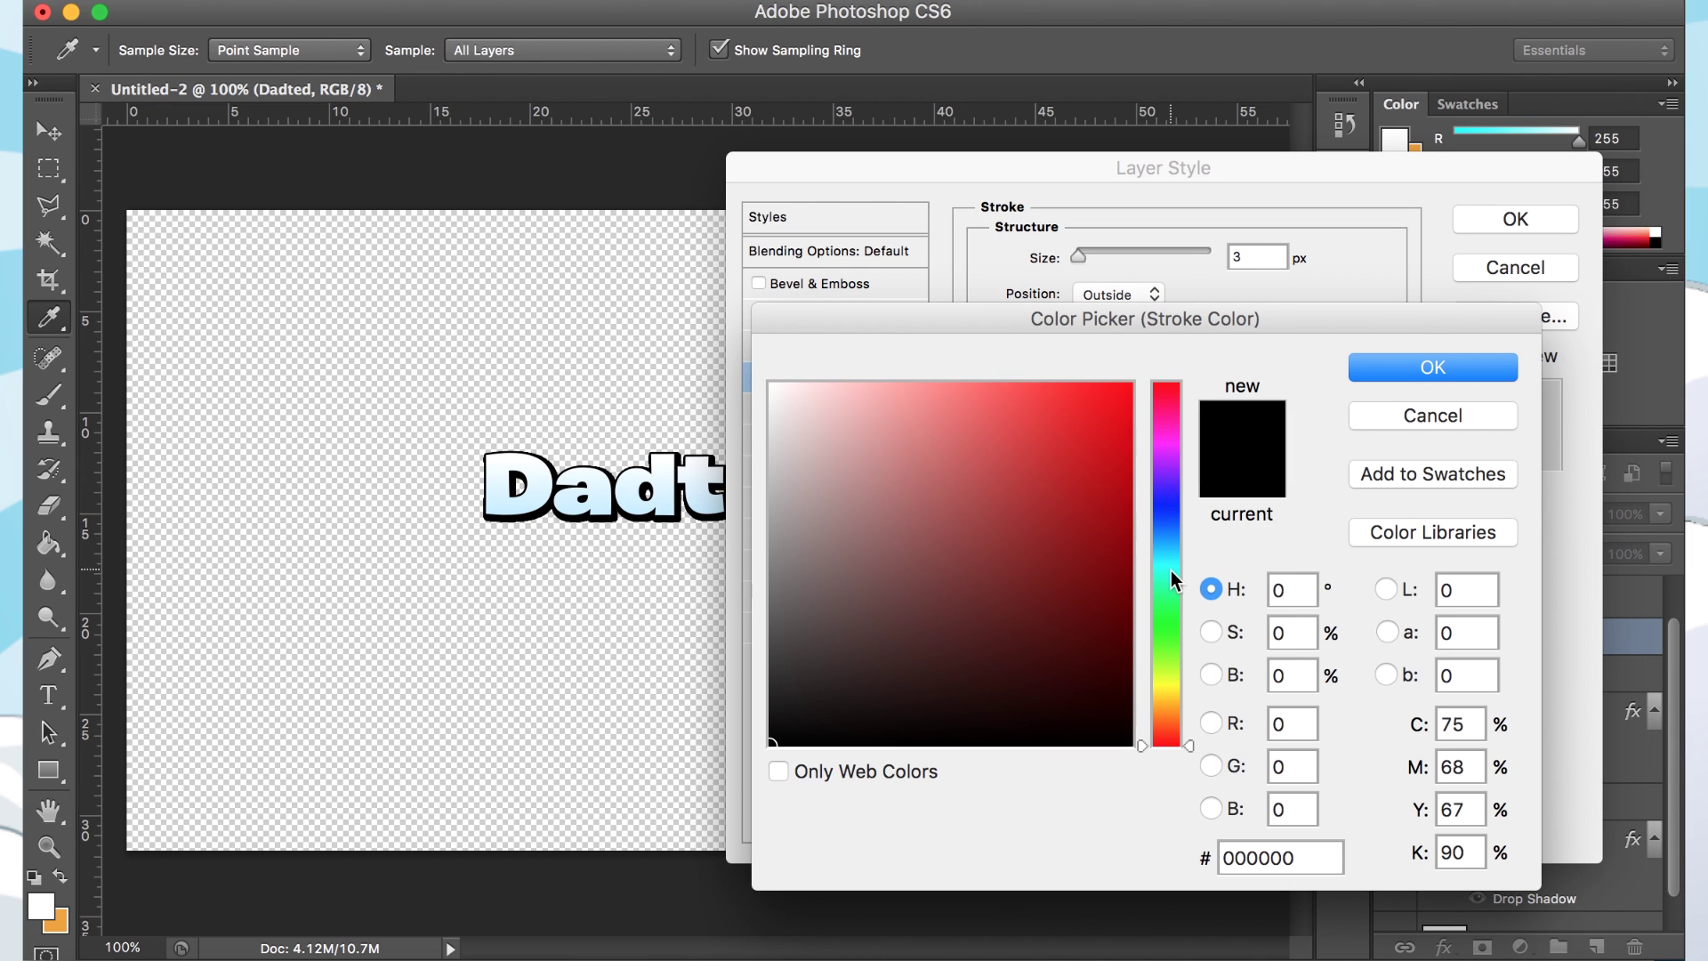
left_click(1173, 531)
left_click_drag(1094, 496, 1131, 434)
left_click_drag(1166, 532, 1166, 540)
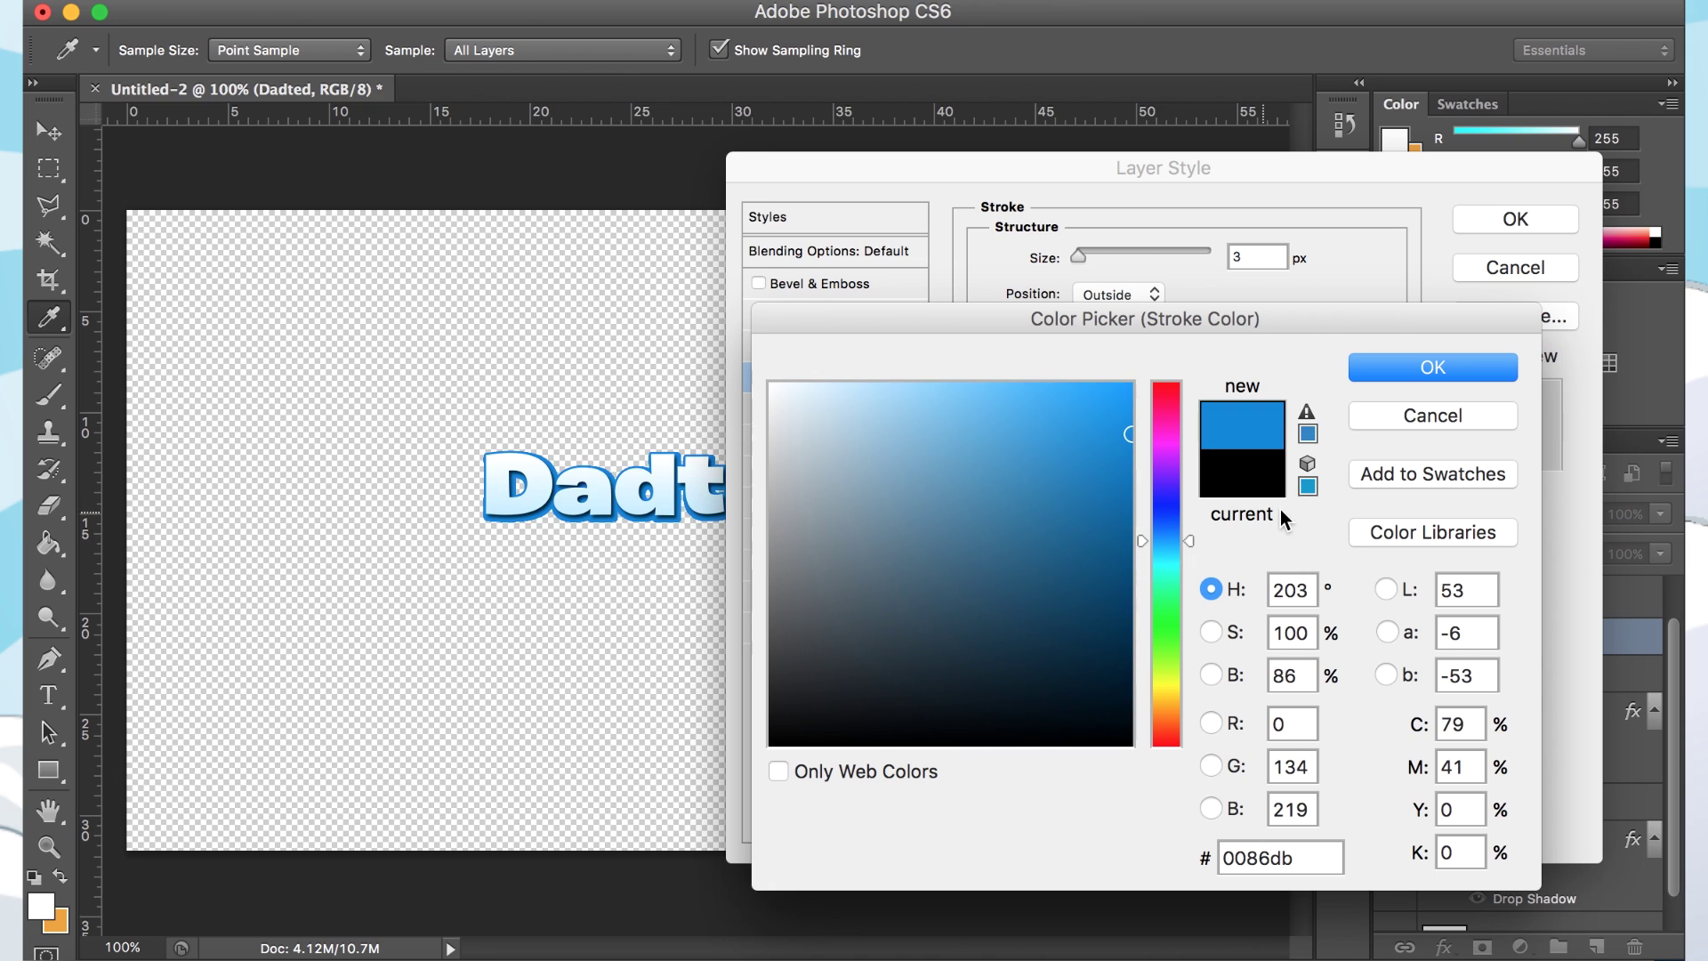
left_click(1423, 367)
- Set the stroke size to 23 px and apply it
left_click_drag(1093, 260, 1096, 258)
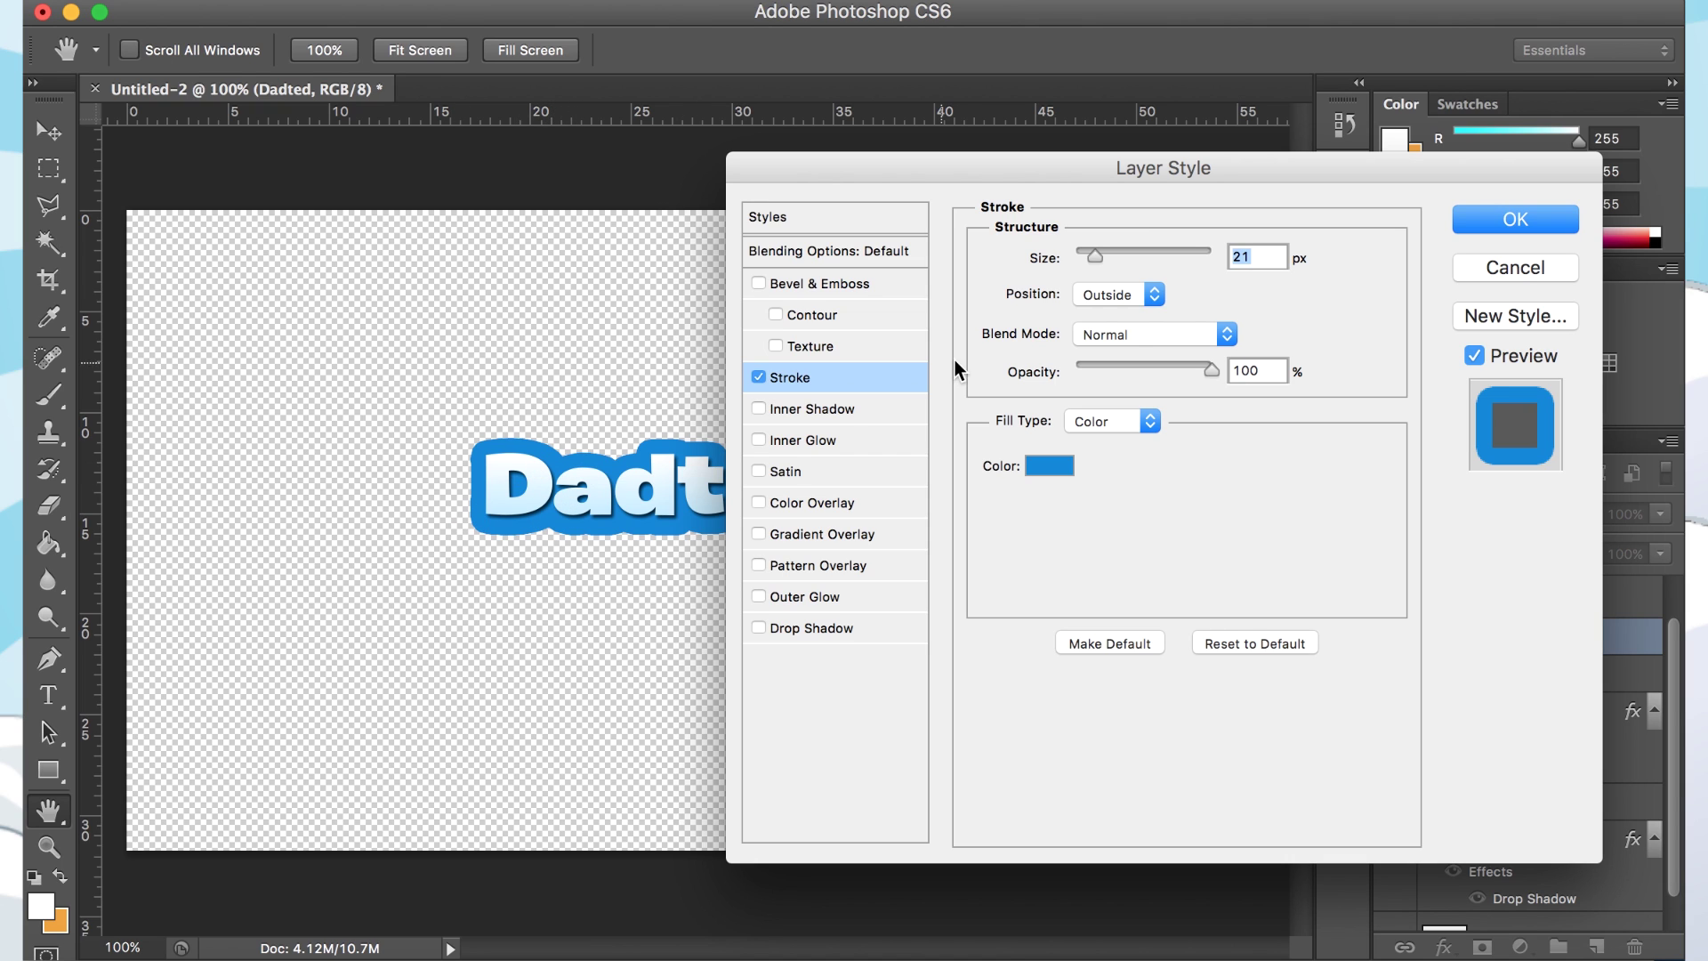
left_click_drag(1097, 256, 1101, 256)
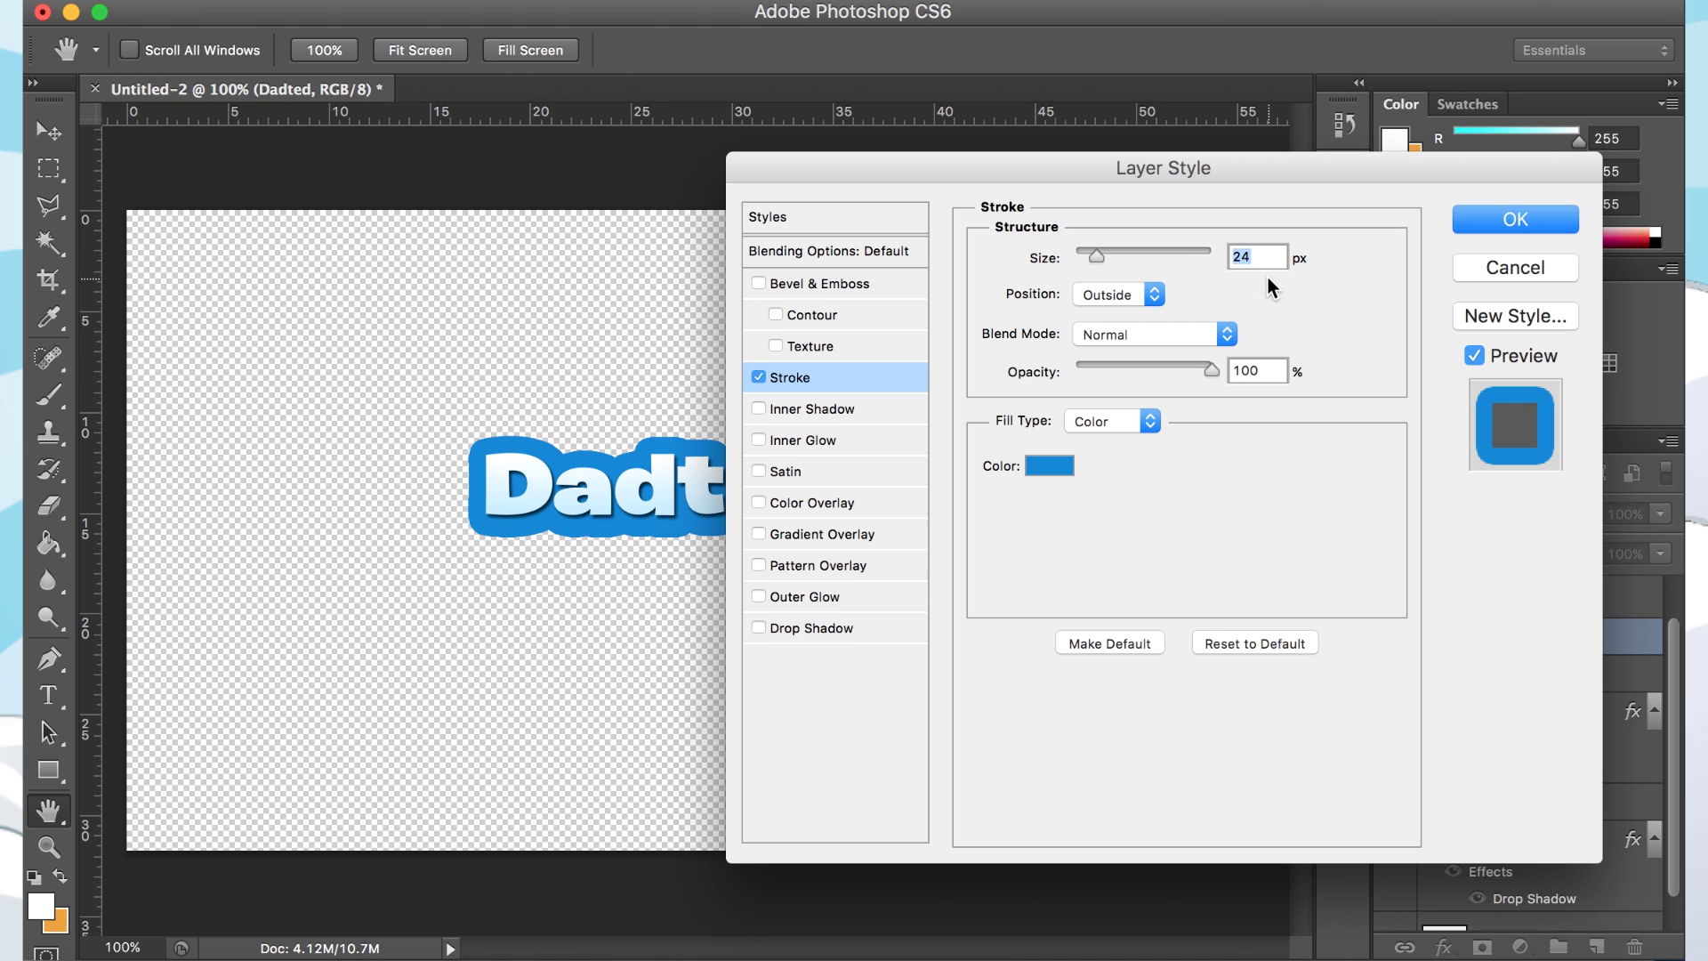
type("23")
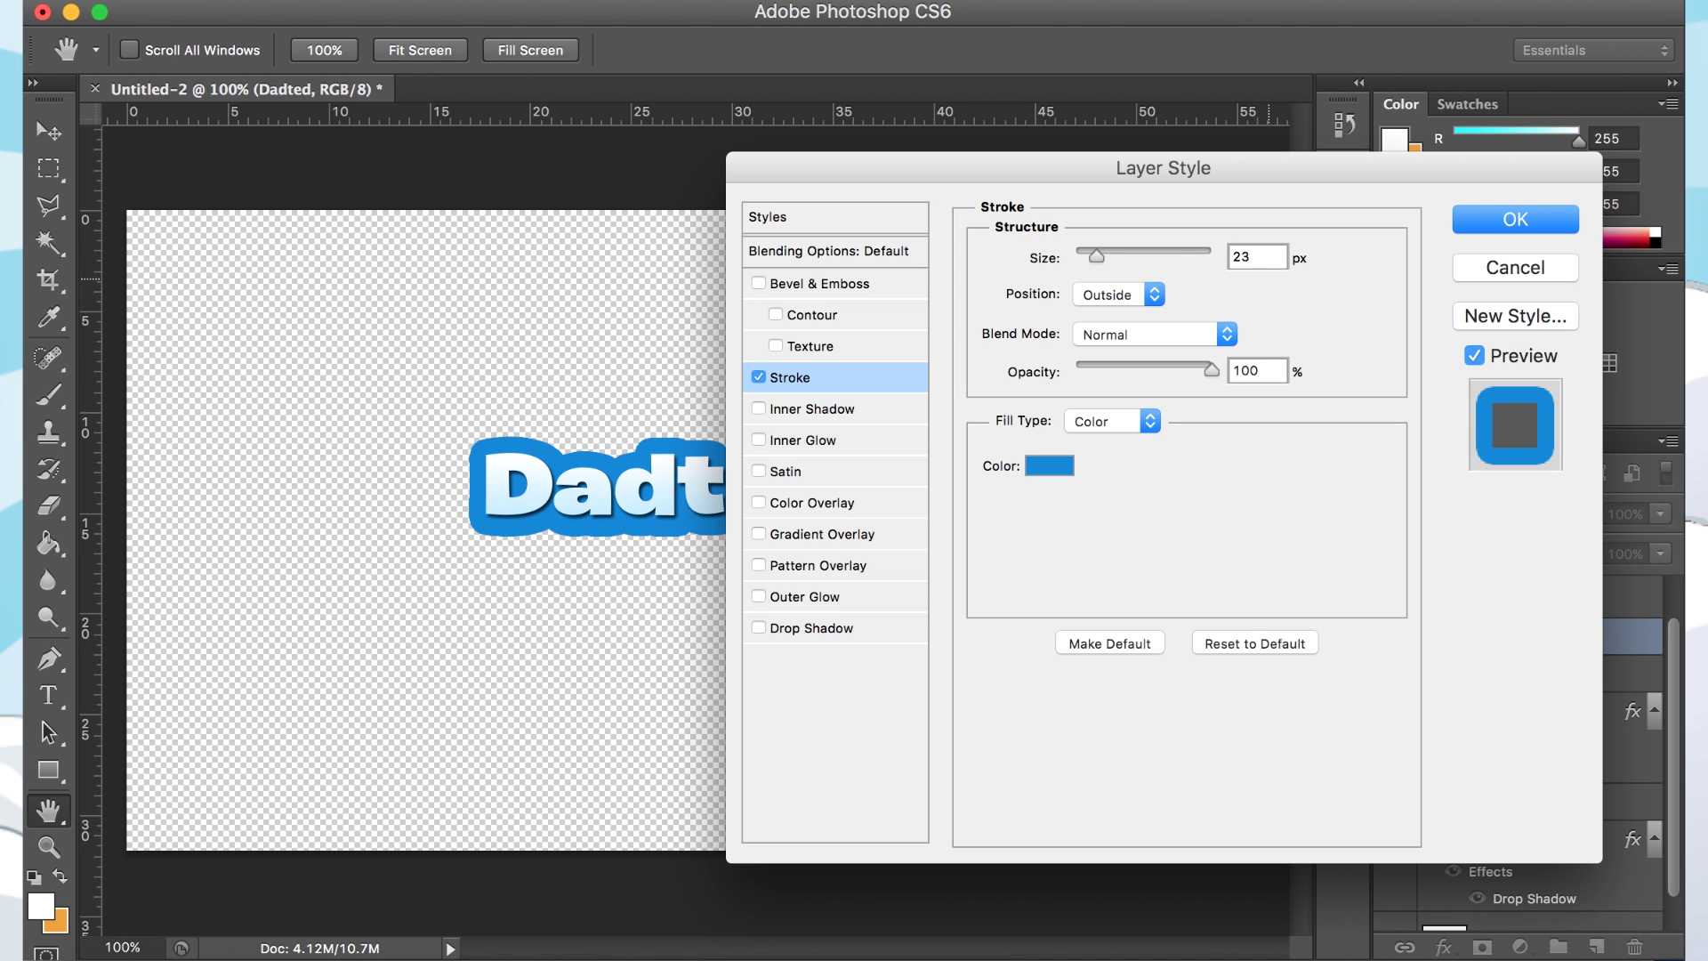
left_click(1509, 219)
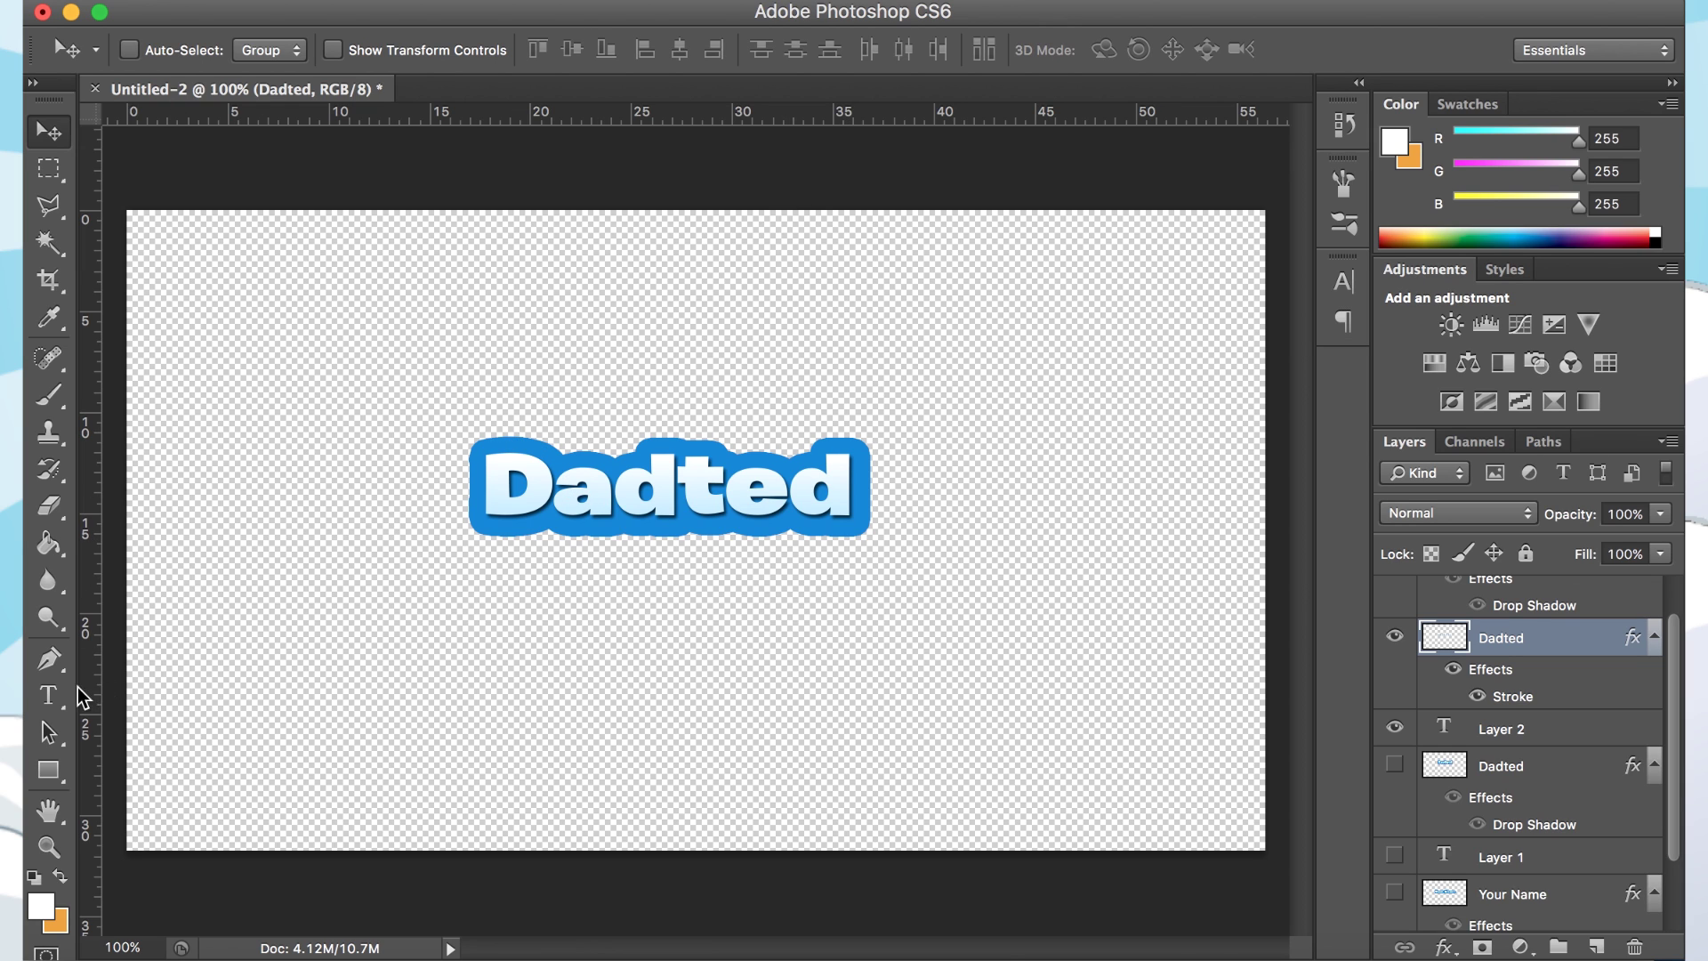
- Draw a small rectangle over the D and merge it into the Dadted layer
left_click(48, 770)
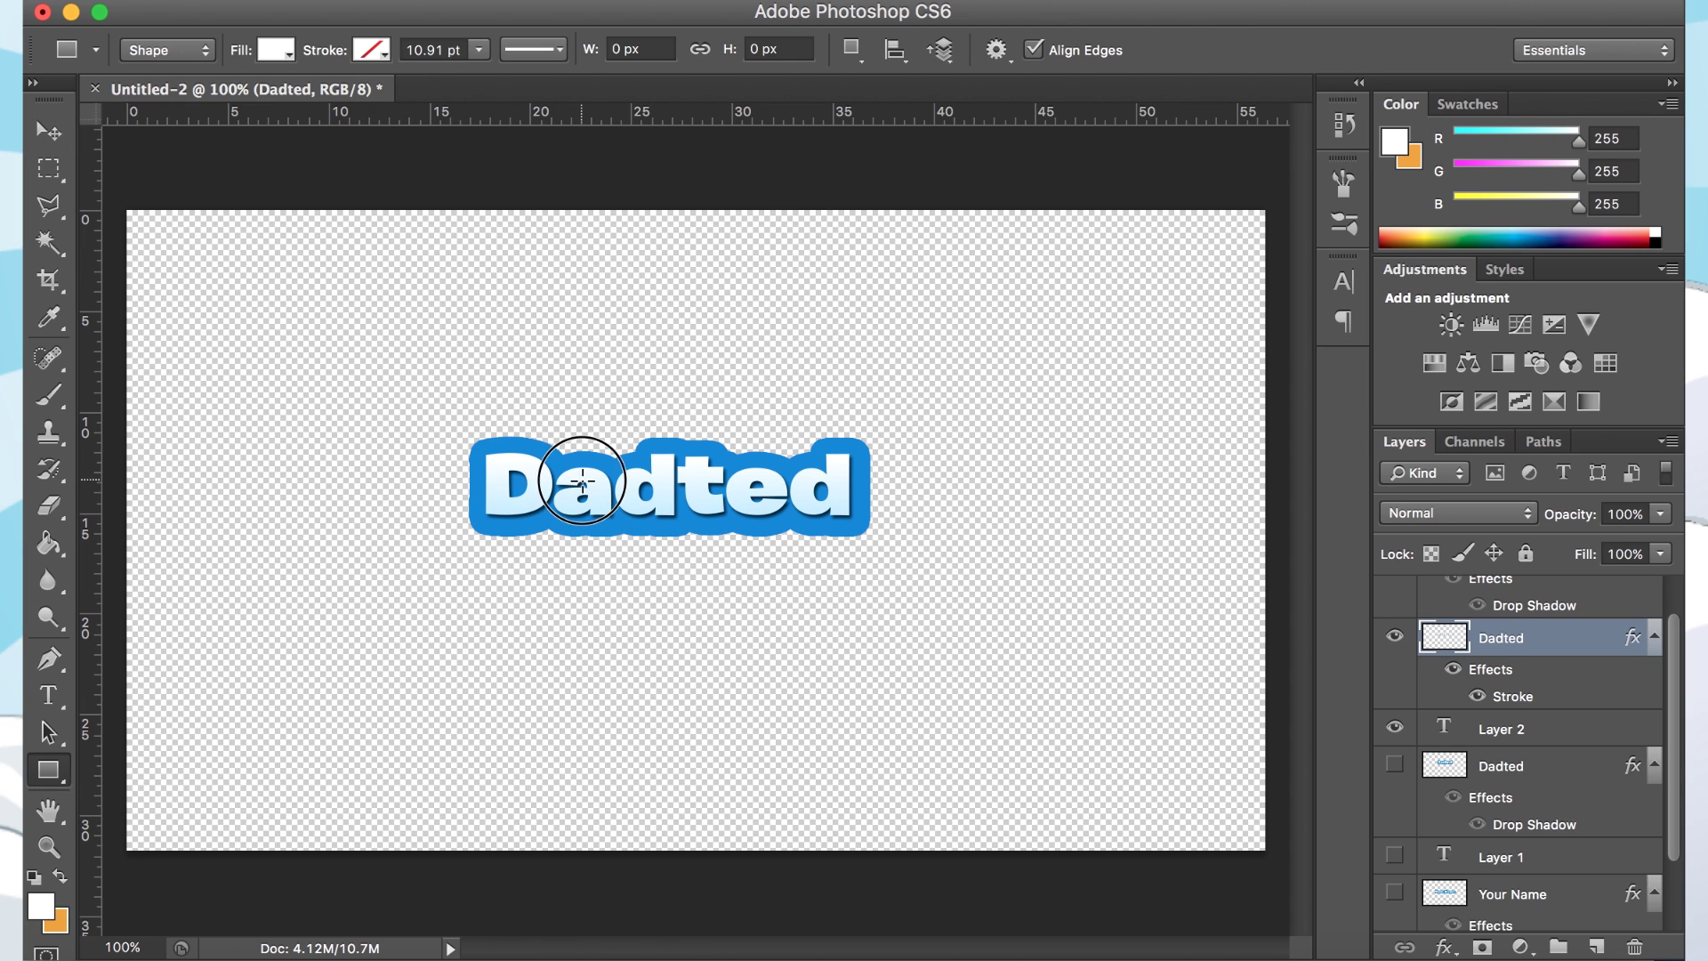
left_click_drag(583, 481, 639, 489)
left_click_drag(638, 491, 639, 491)
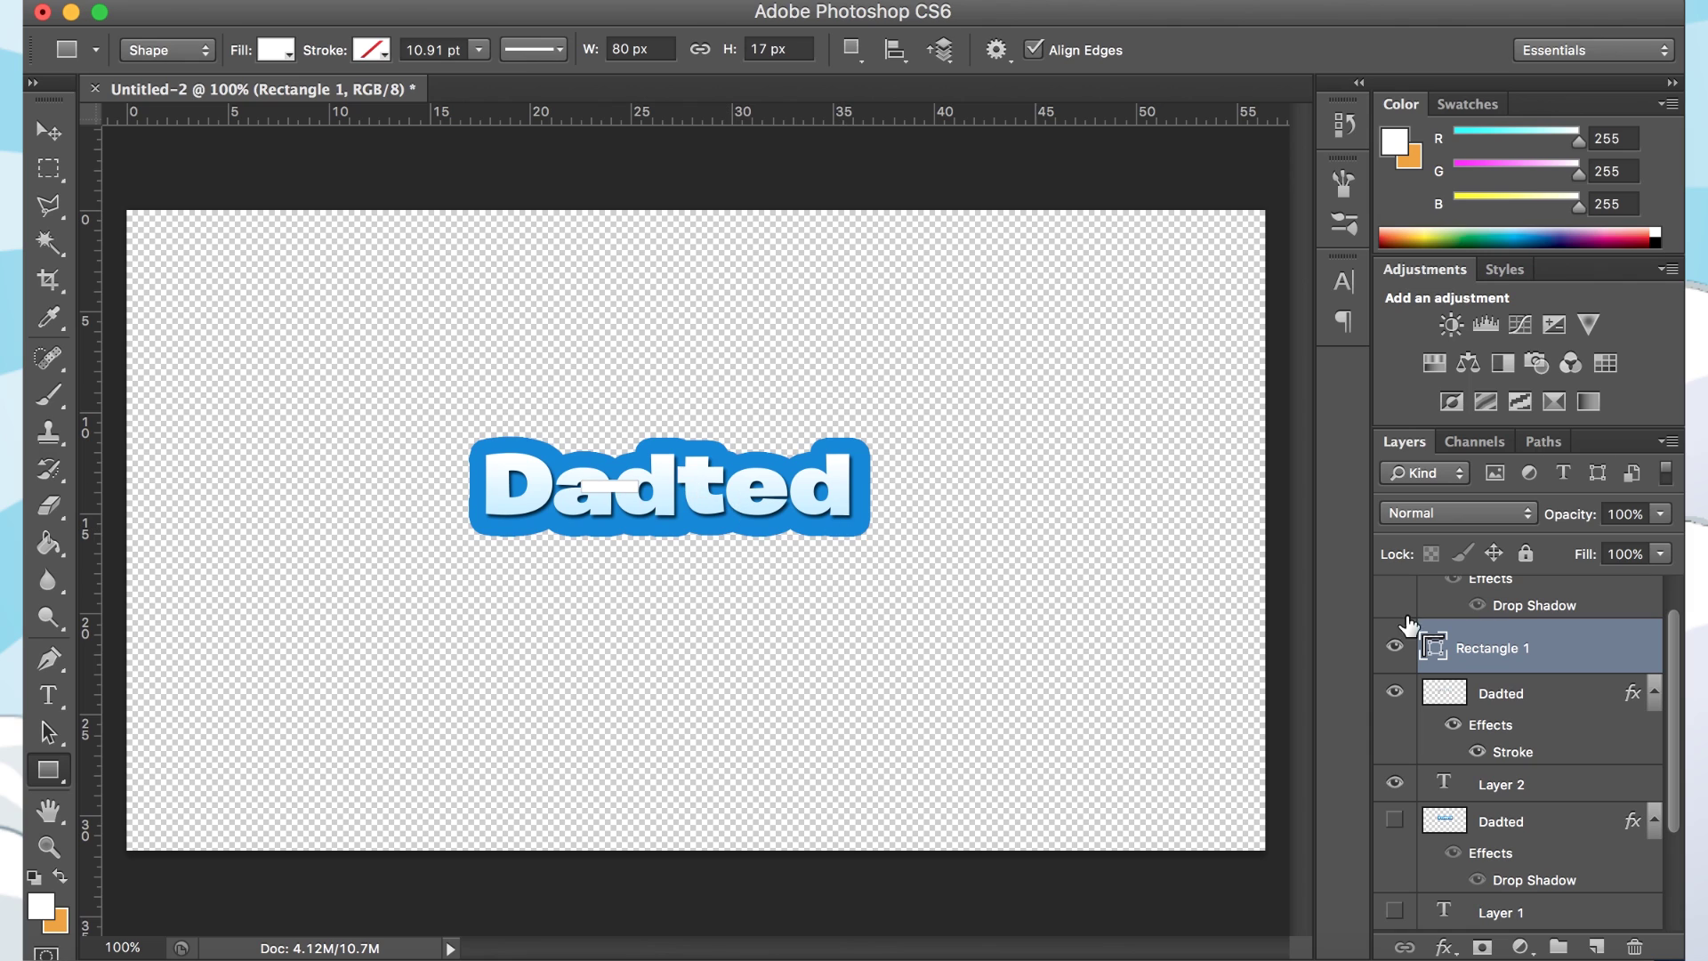
left_click_drag(1512, 658, 1488, 763)
left_click(1561, 645, "shift")
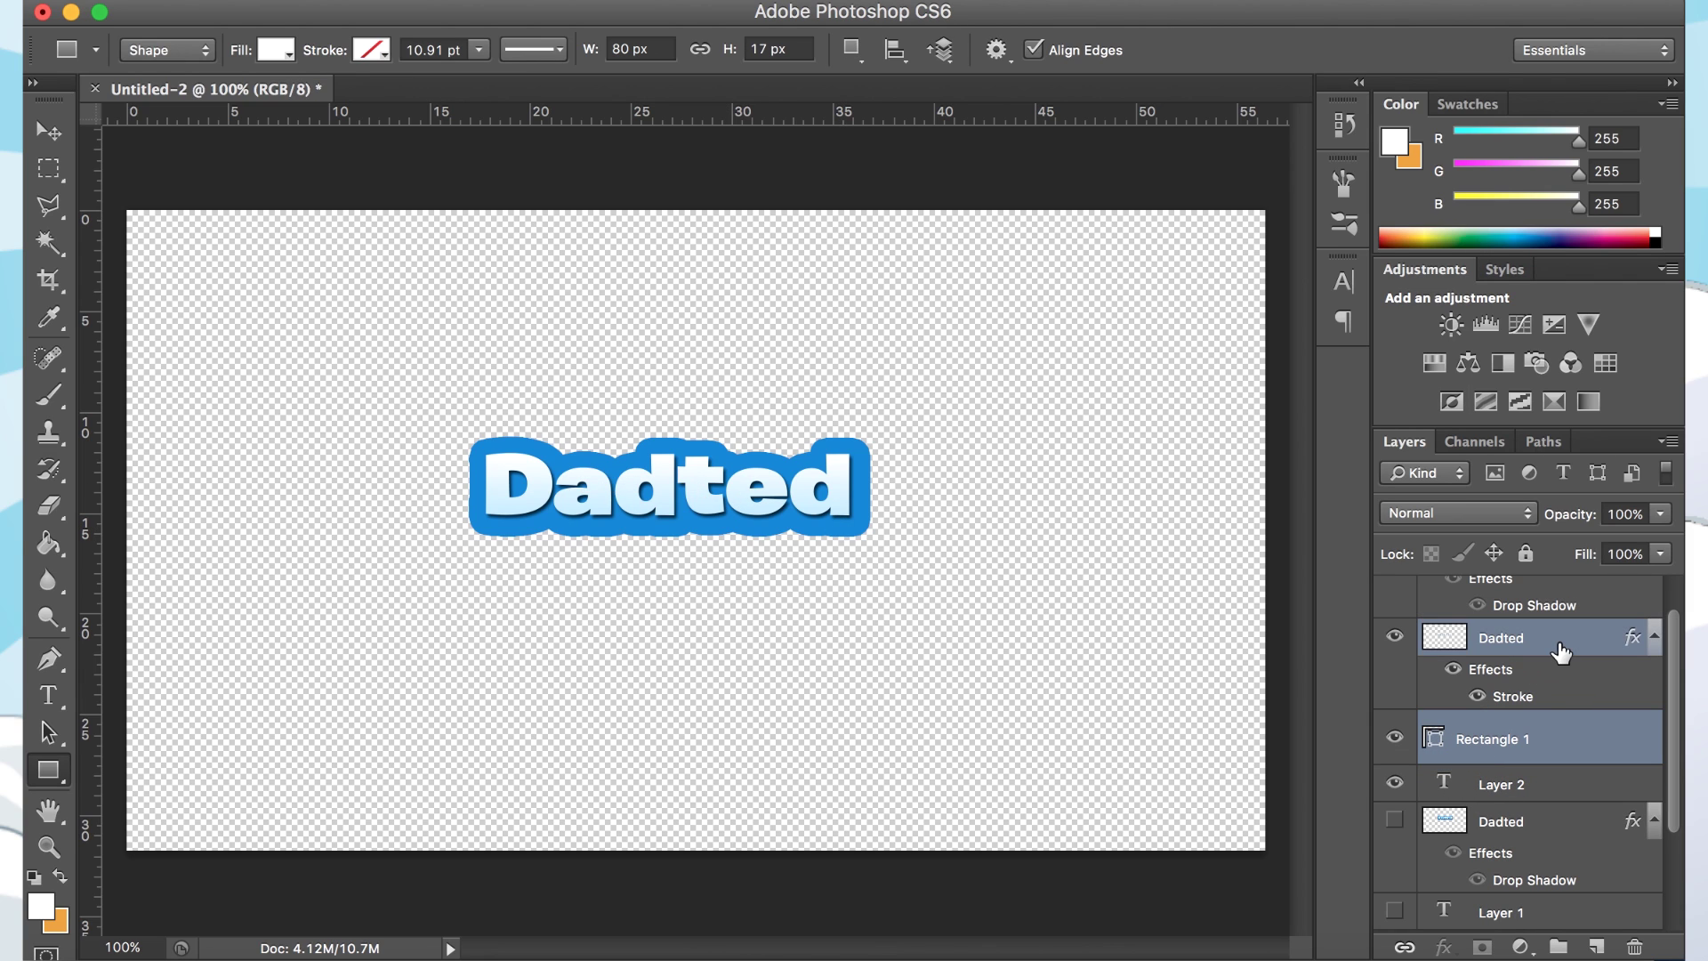
right_click(1561, 645)
left_click(1278, 591)
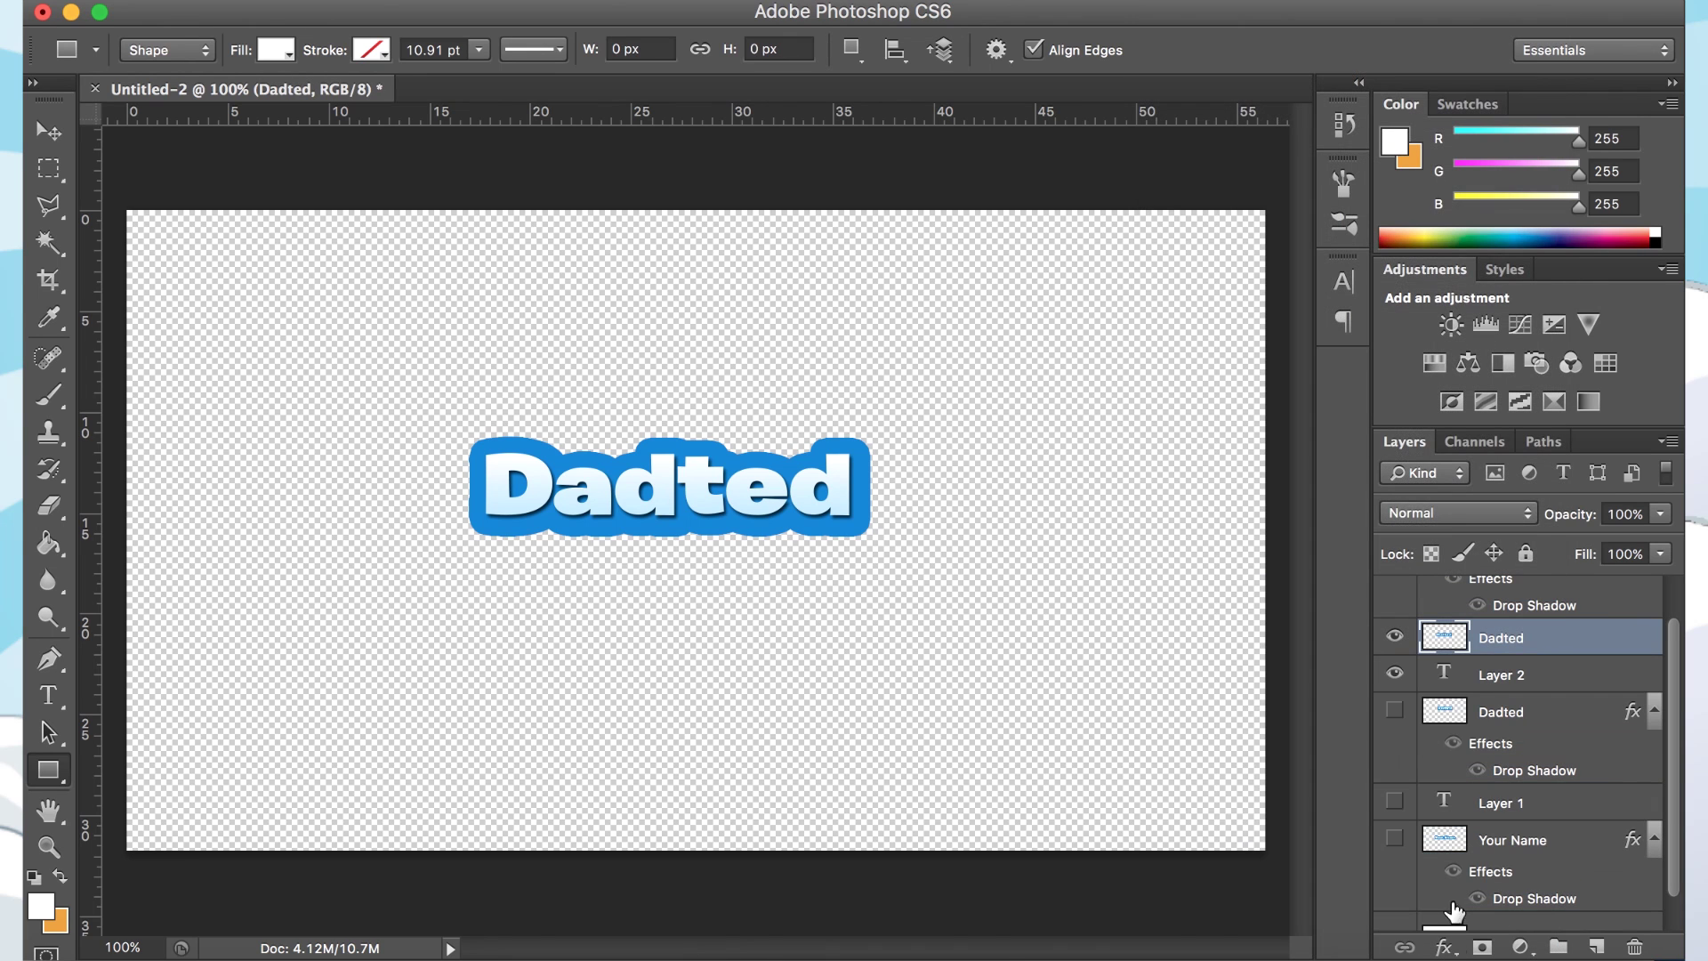
- Add a default Drop Shadow to the Dadted layer
left_click(1441, 949)
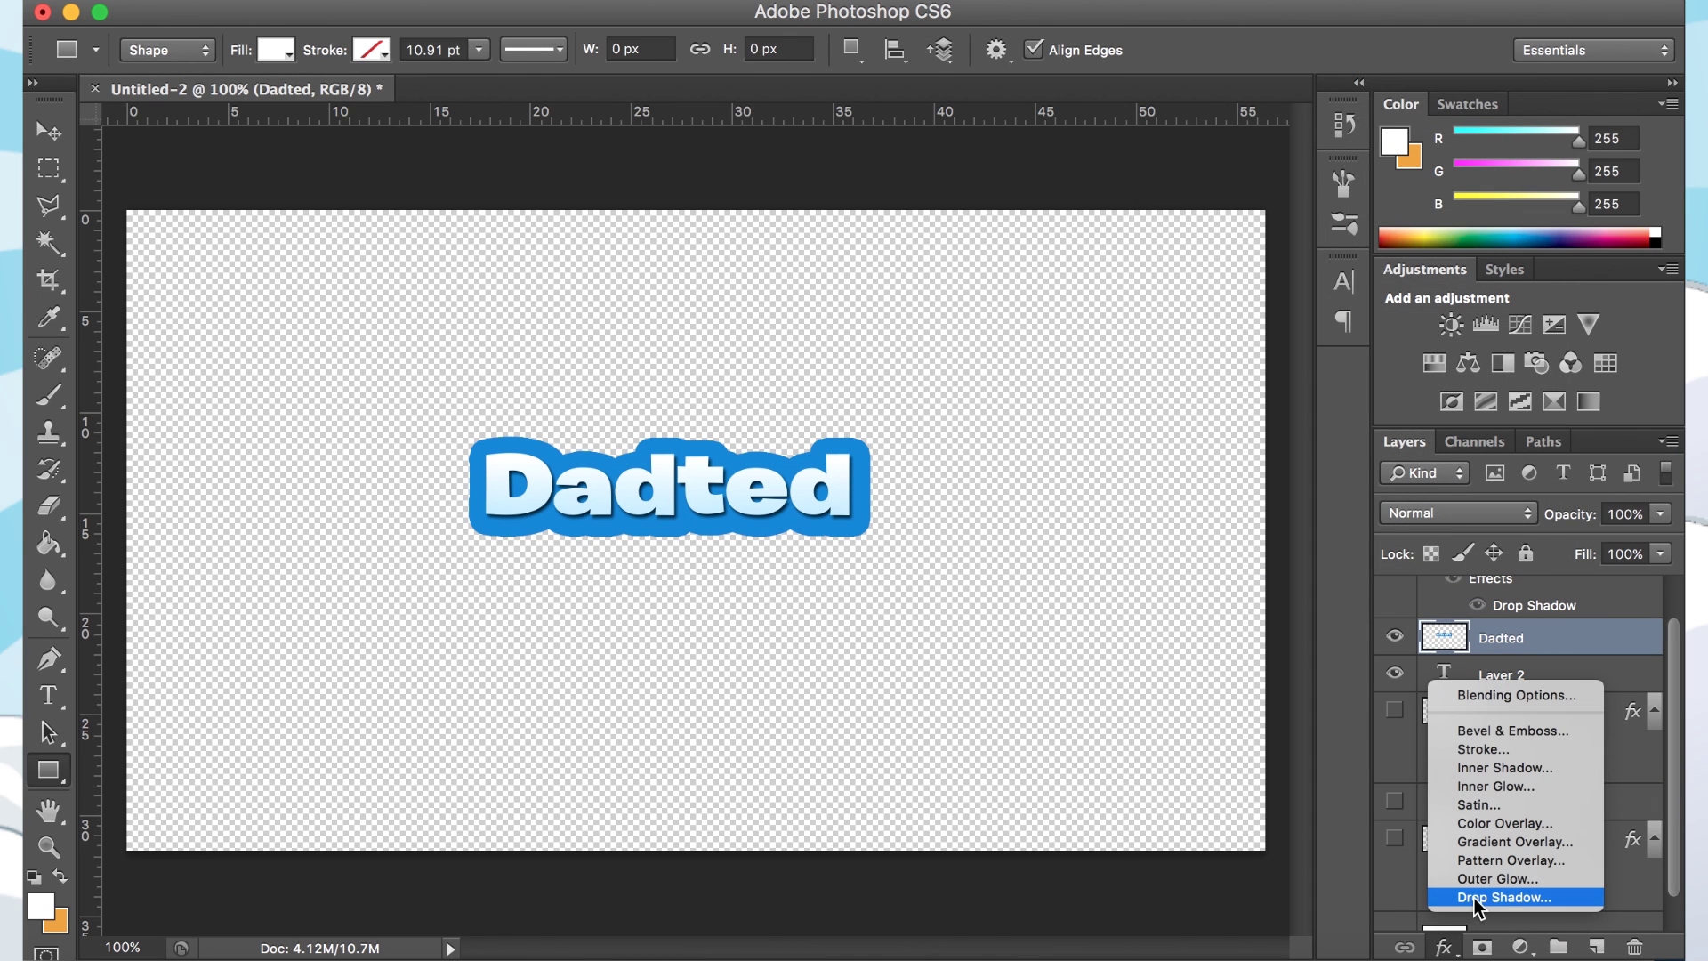
left_click(1453, 899)
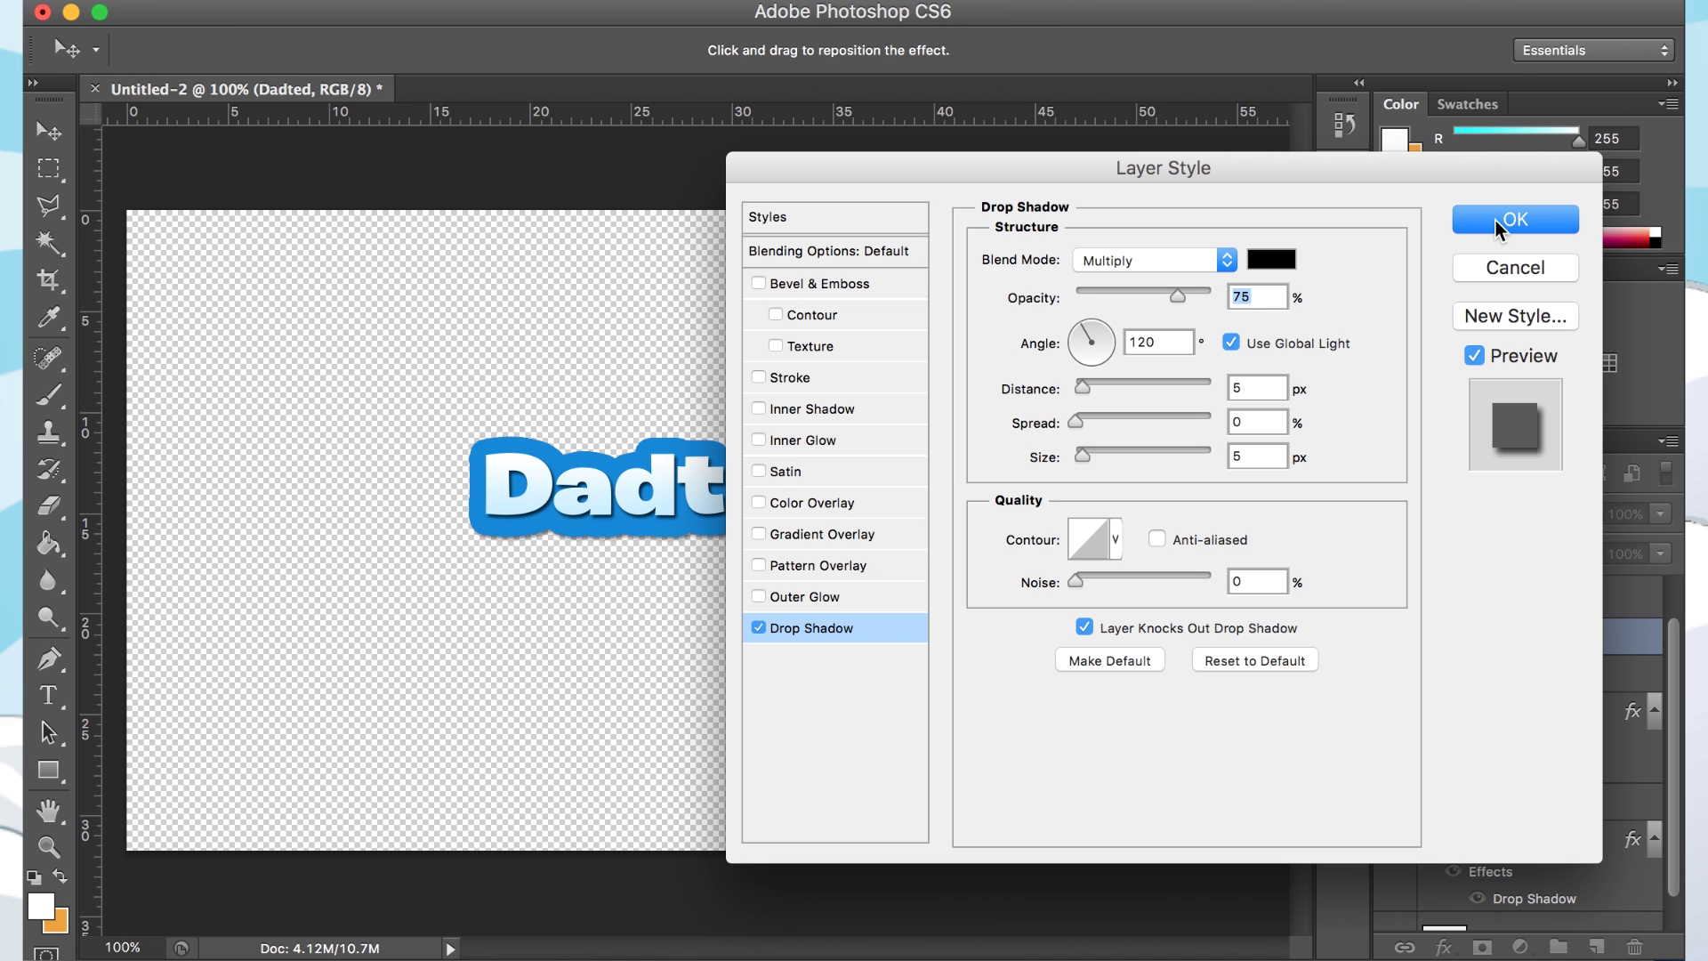
left_click(1515, 218)
- Make the 'white' layer visible behind Dadted and select the Move tool
scroll(1405, 850, "up", 1)
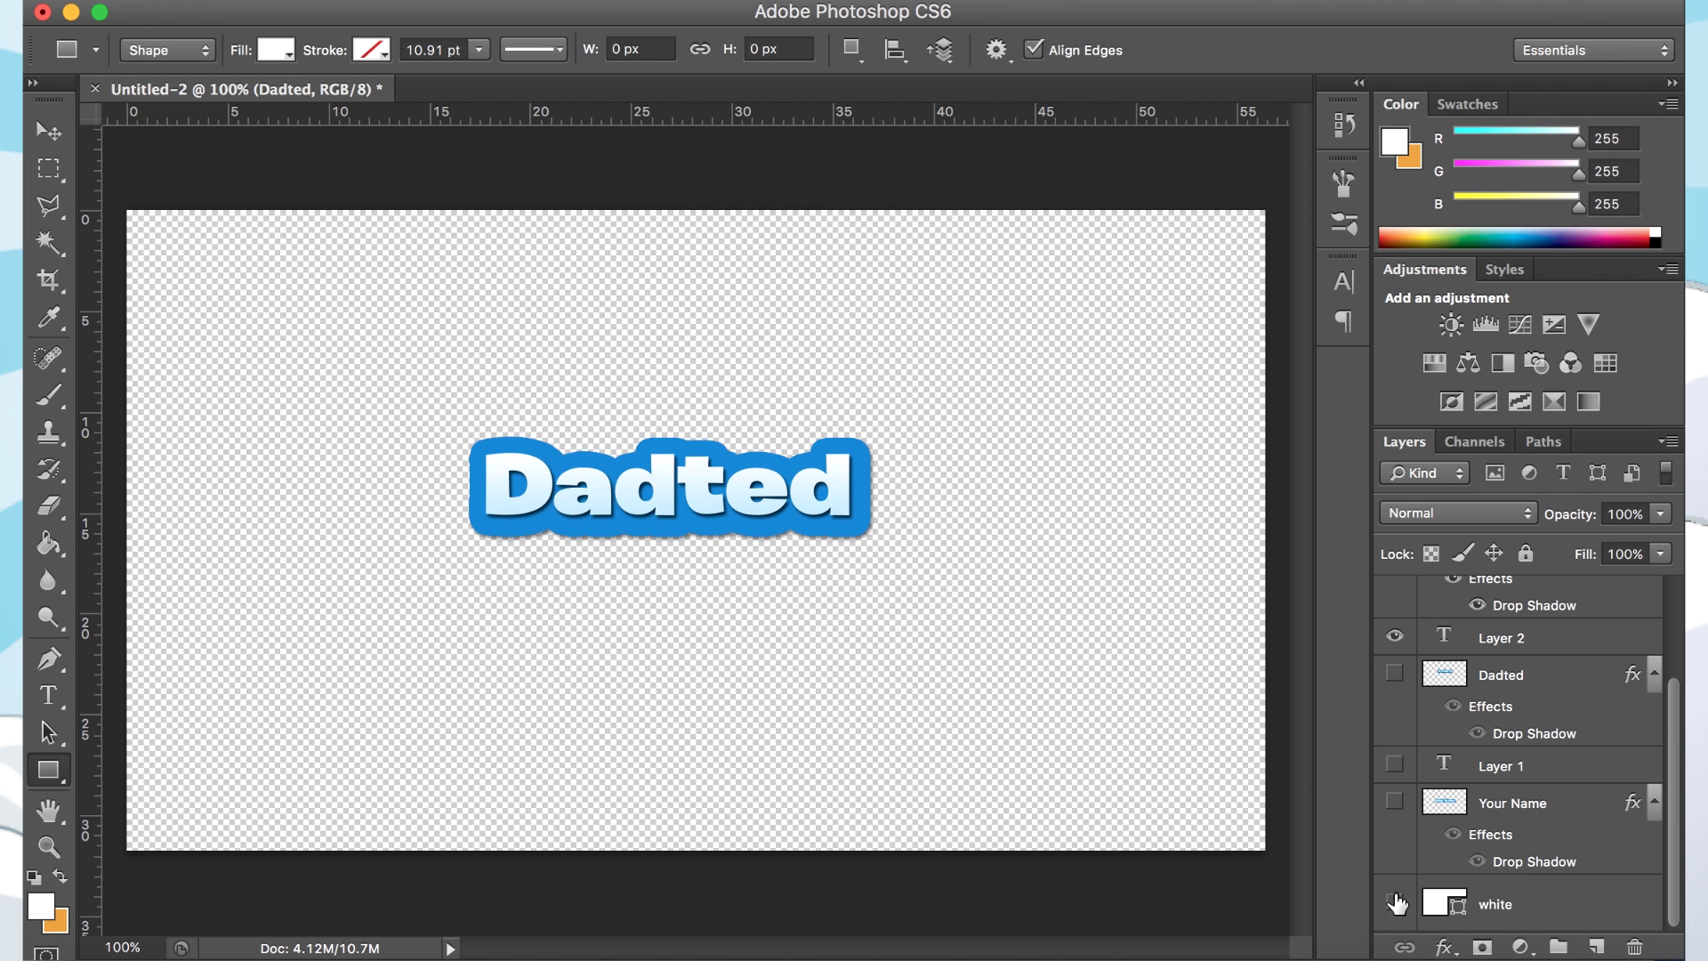
left_click(1394, 902)
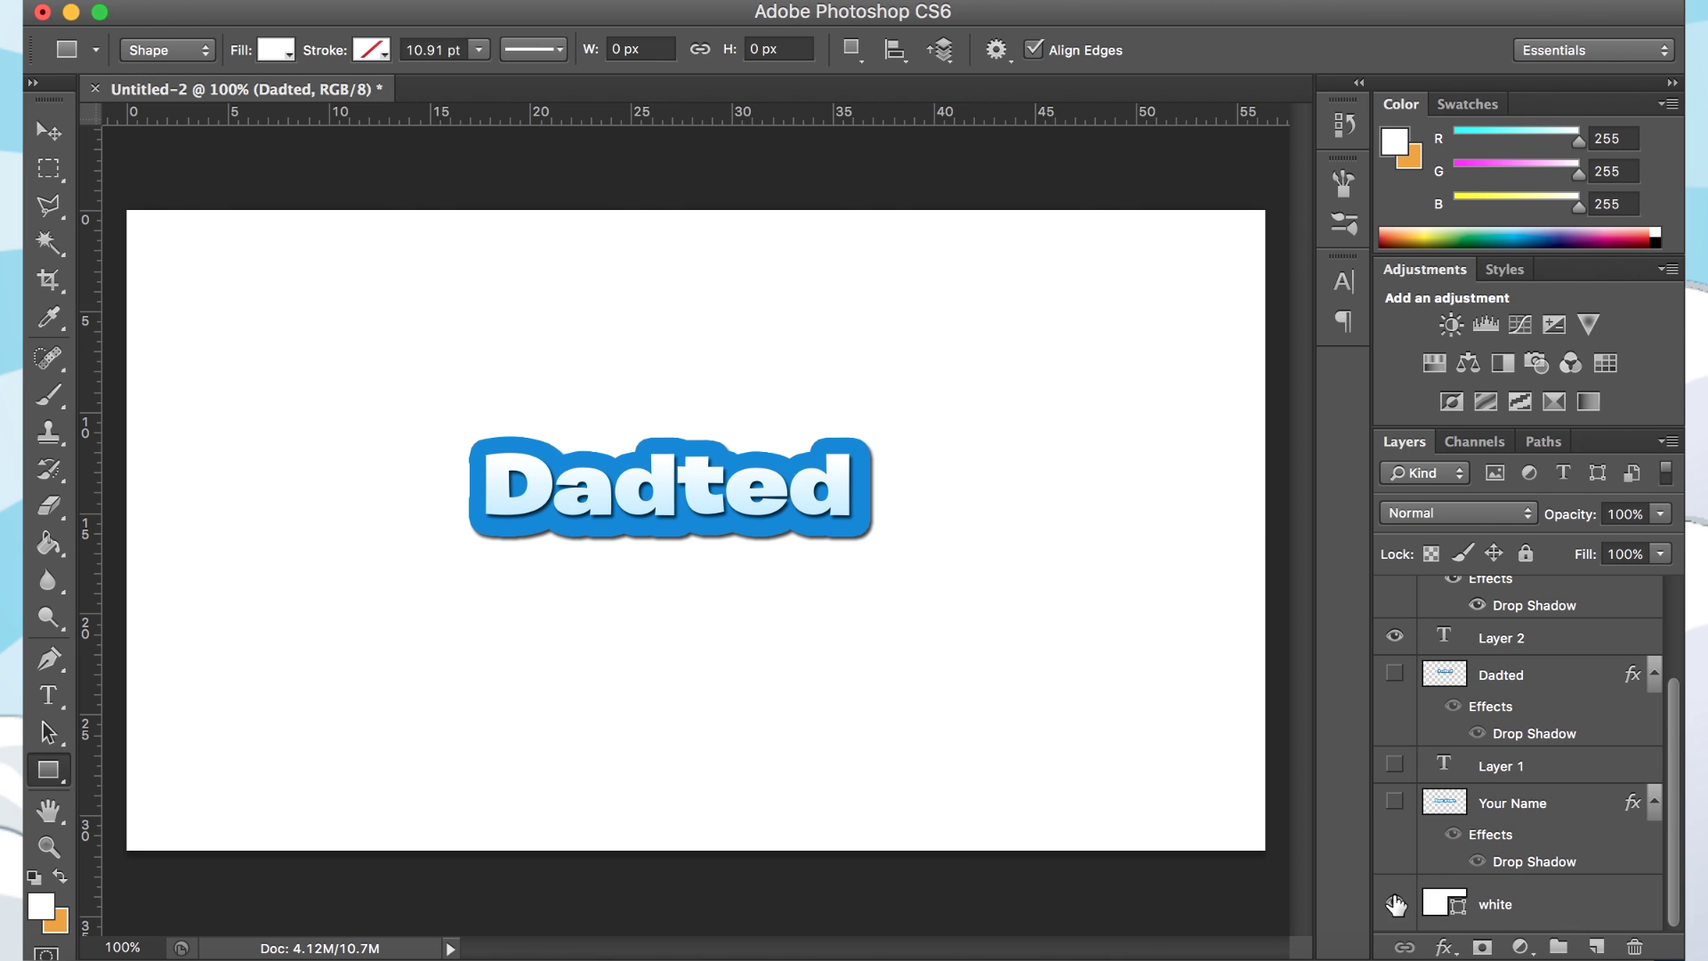
left_click(49, 133)
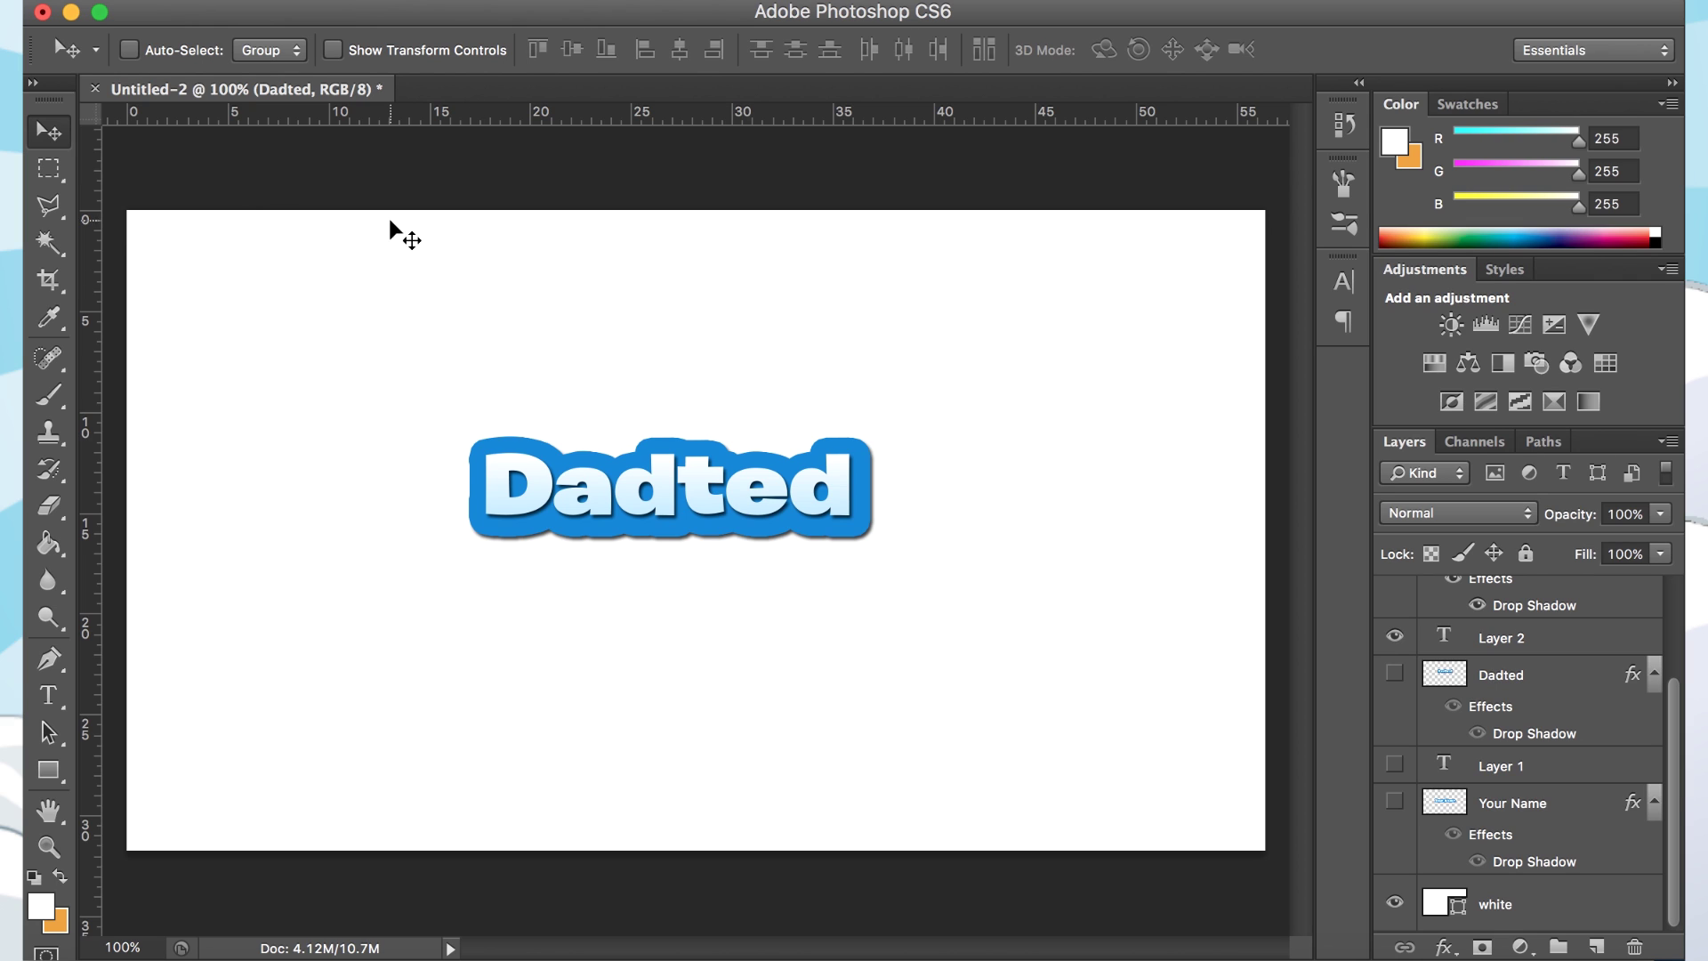
scroll(1512, 770, "up", 3)
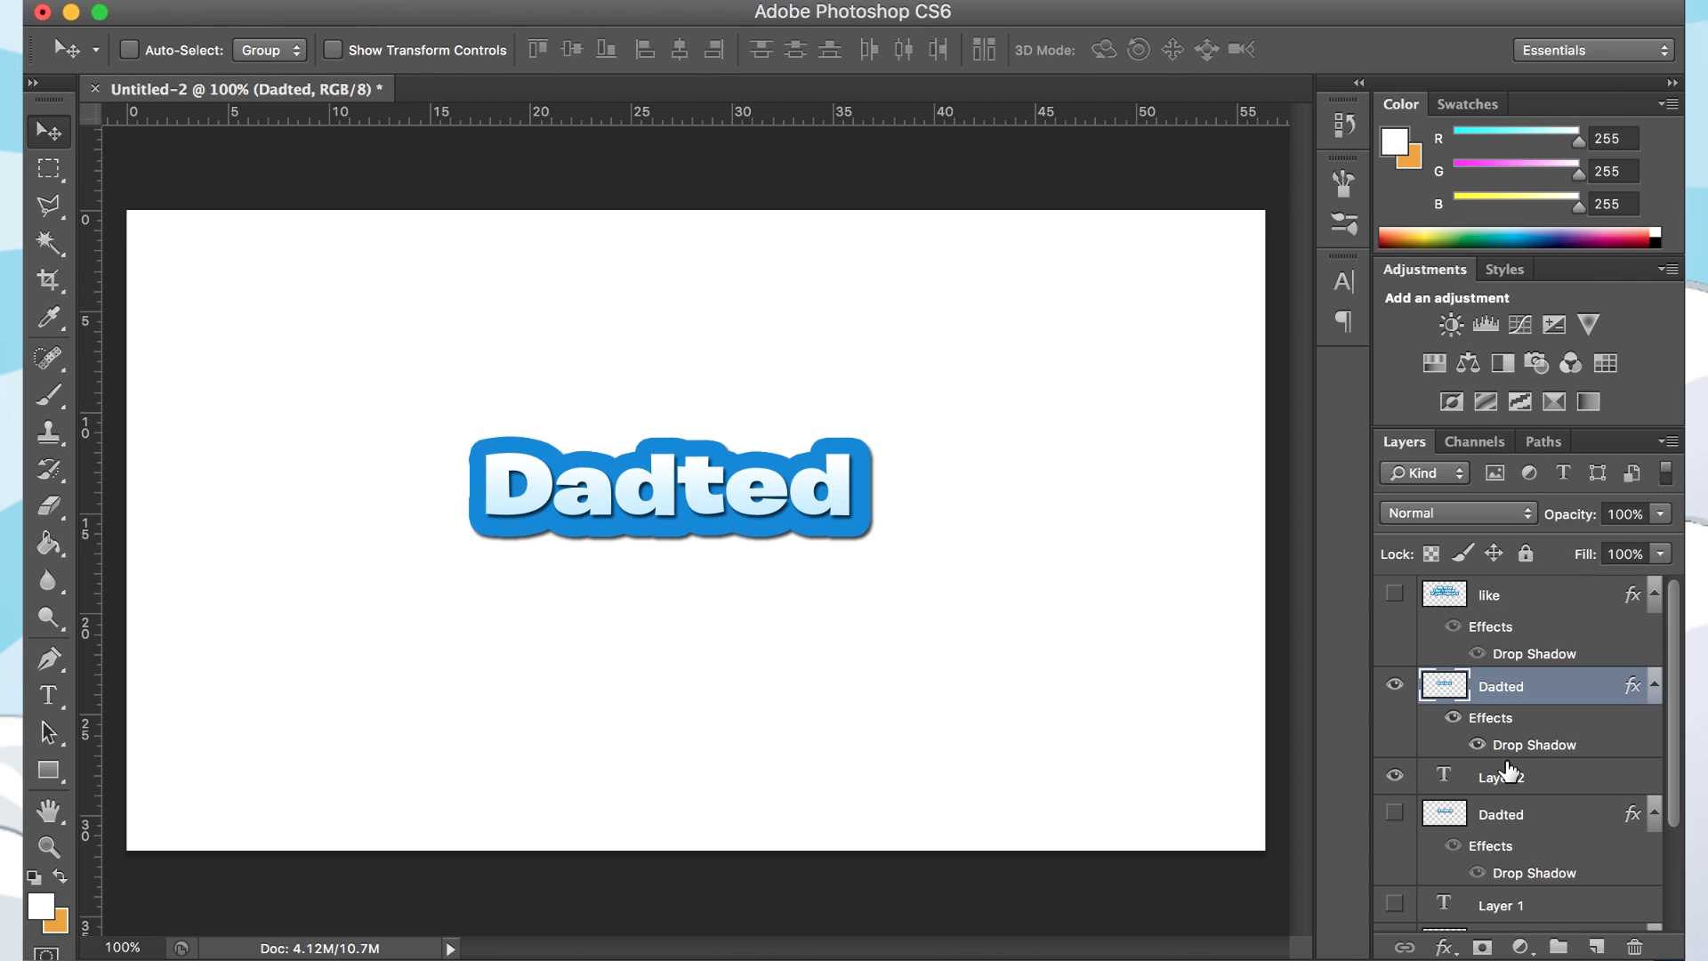
- Hide Dadted and show the 'like' layer's 'Hit that like button if you enjoyed' text
left_click(1394, 684)
left_click(1394, 594)
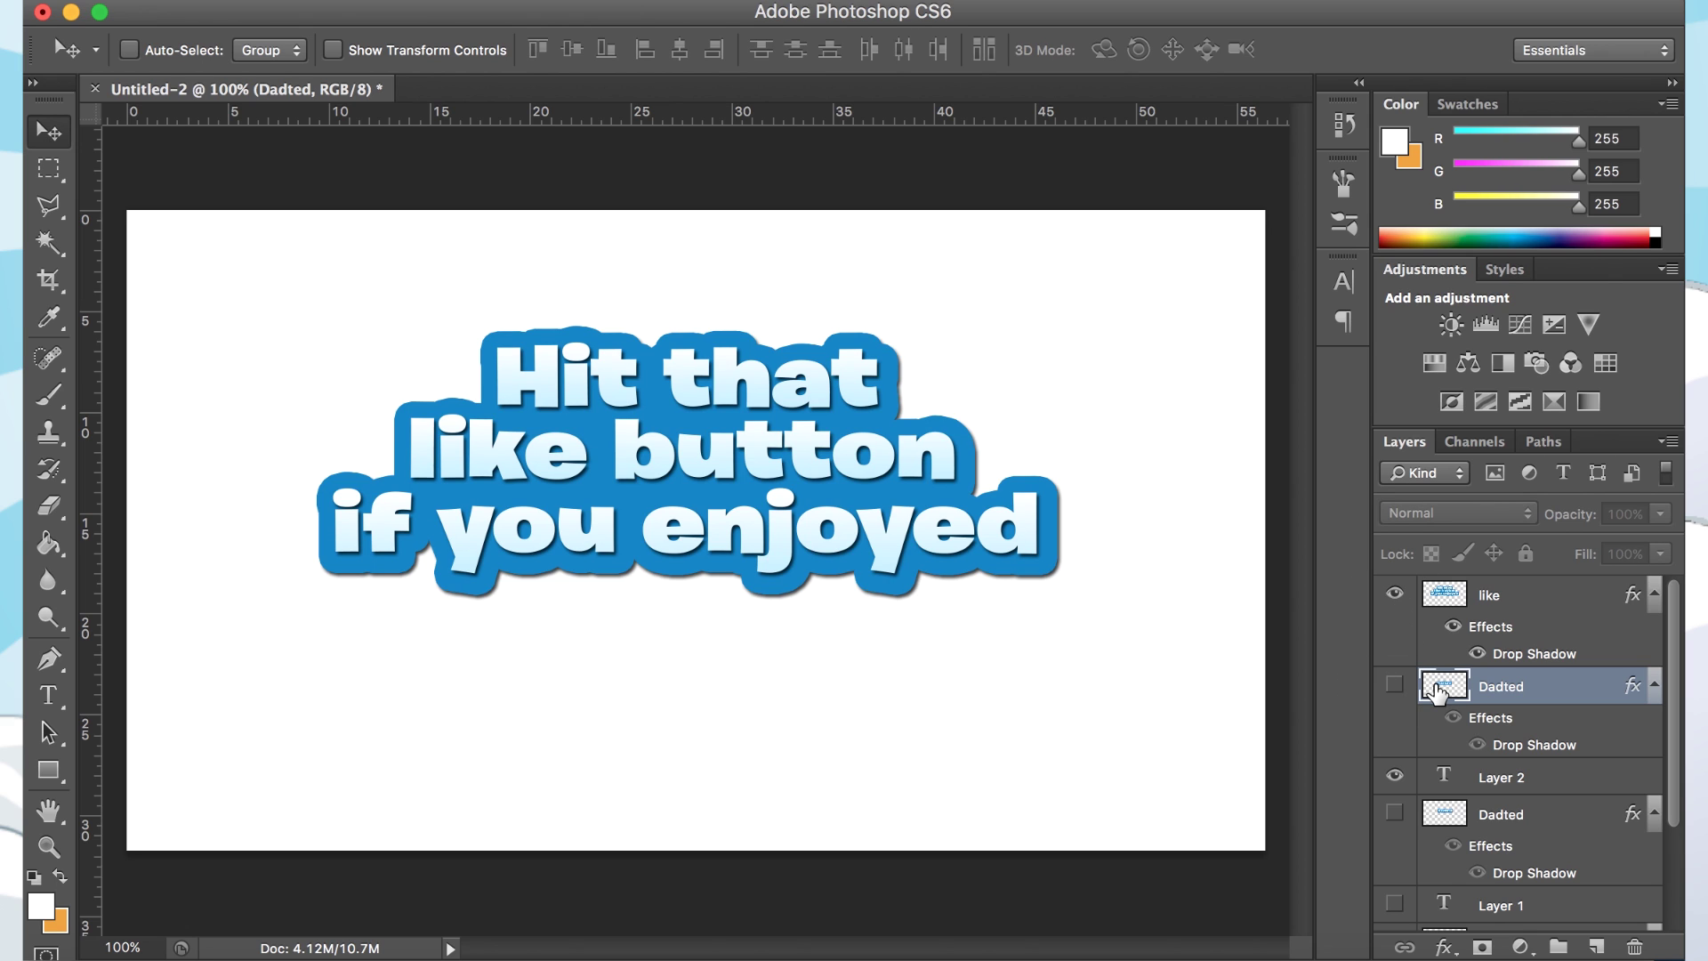